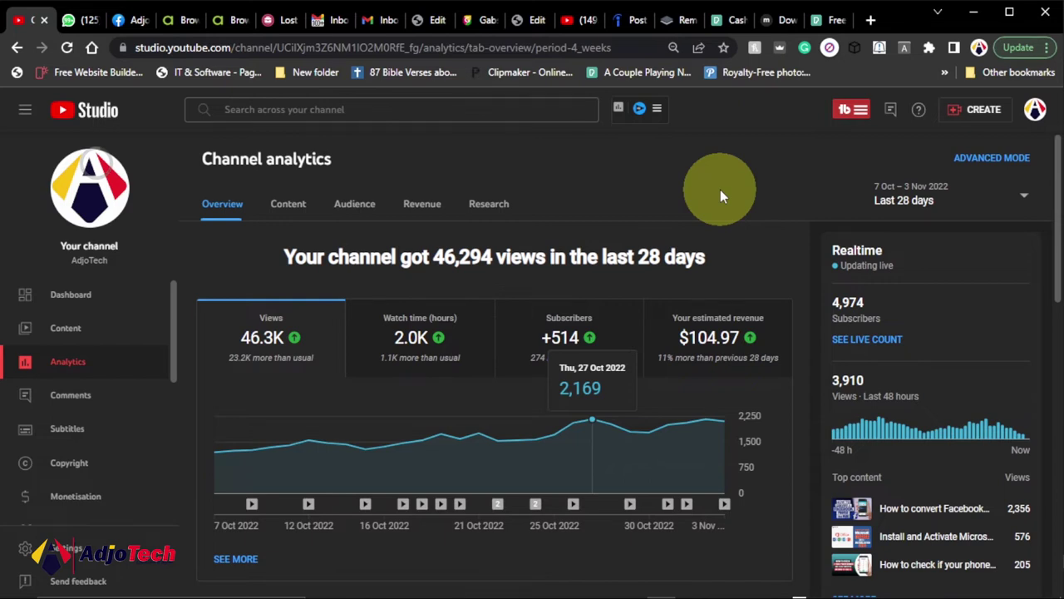
# Switch to the AdjoTech Facebook page and find the Excel grading video post (4.1K reactions)
pyautogui.scroll(-6, 719, 190)
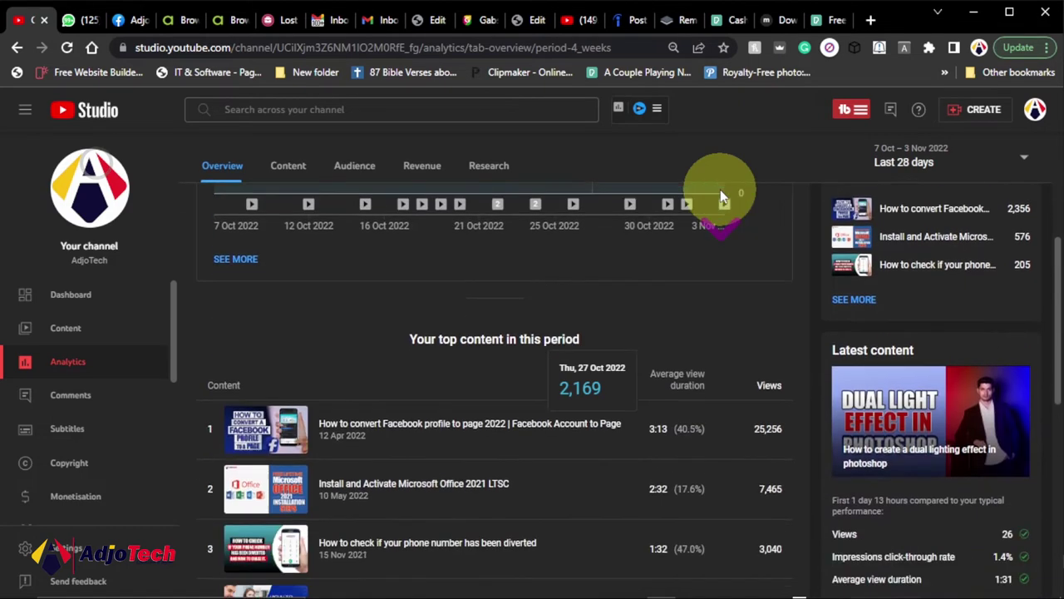
pyautogui.scroll(6, 758, 413)
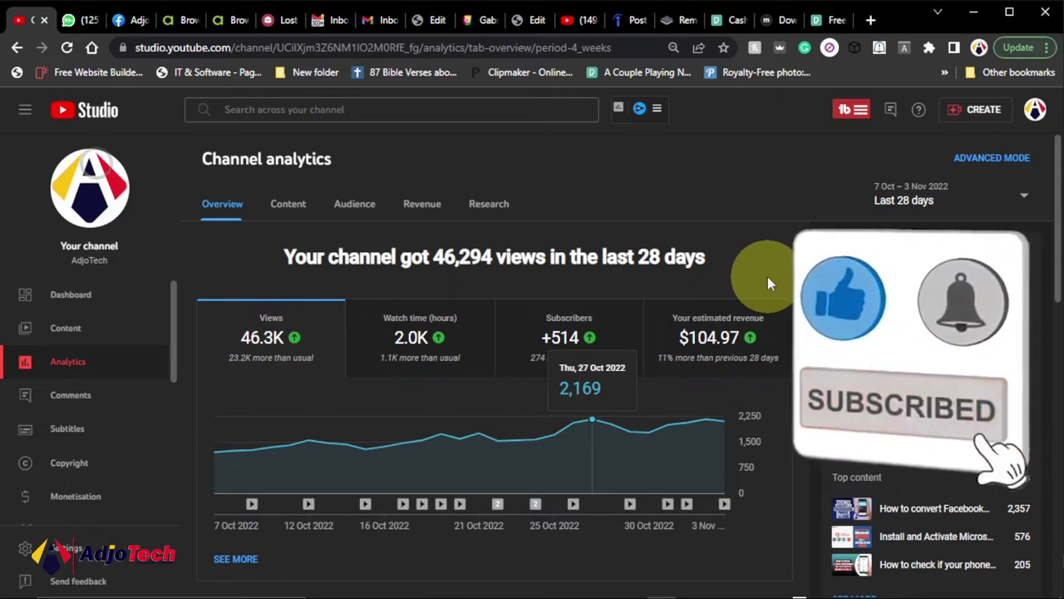
pyautogui.scroll(-3, 767, 277)
pyautogui.scroll(-3, 767, 281)
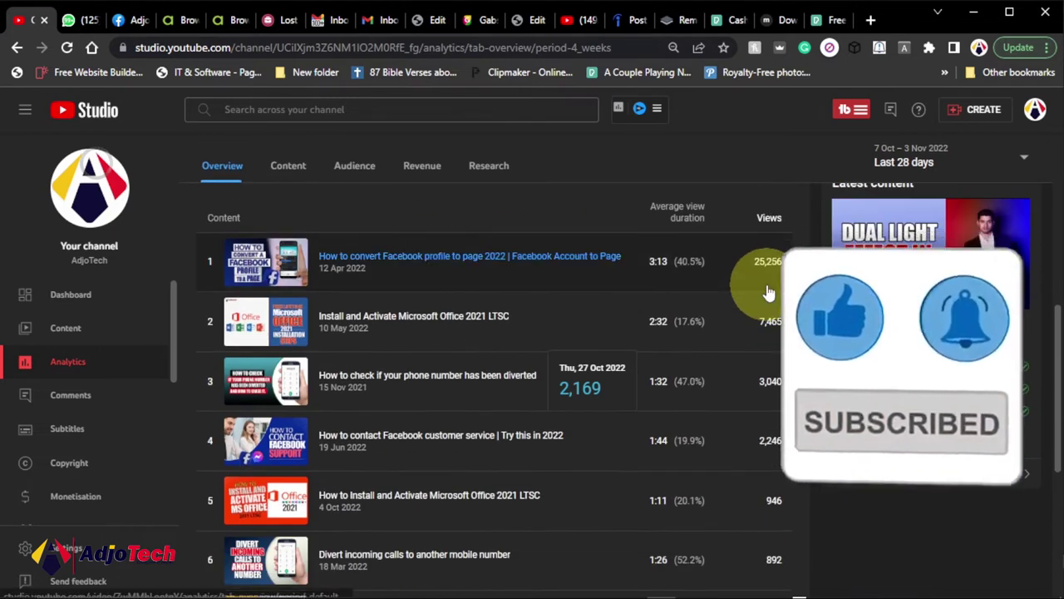
pyautogui.scroll(3, 840, 440)
pyautogui.scroll(3, 838, 442)
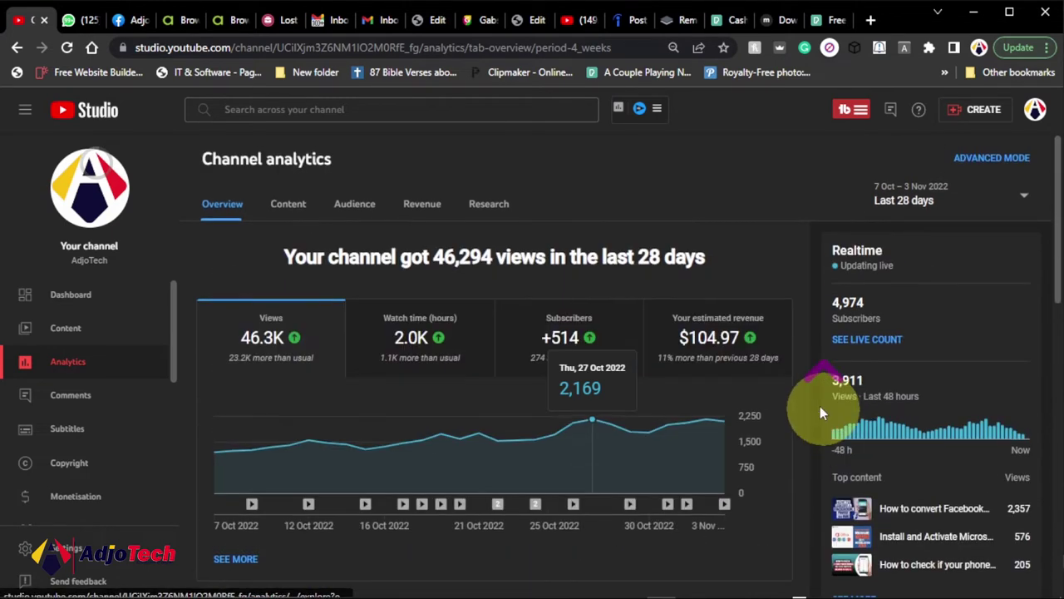
pyautogui.scroll(-10, 510, 391)
pyautogui.scroll(-2, 470, 384)
pyautogui.scroll(10, 470, 382)
pyautogui.scroll(1, 470, 378)
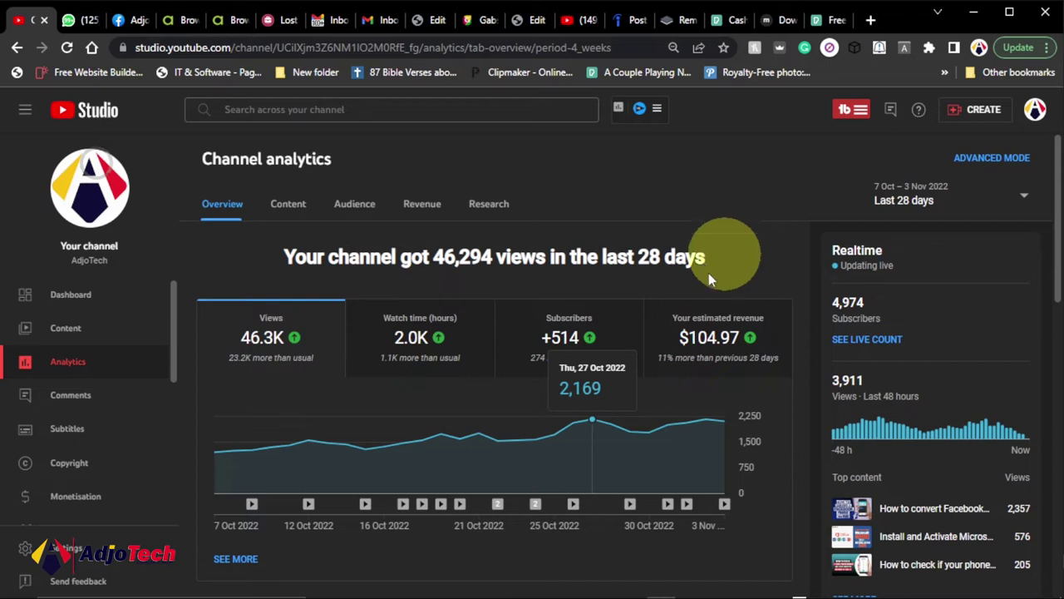
pyautogui.scroll(-8, 638, 333)
pyautogui.scroll(-3, 615, 399)
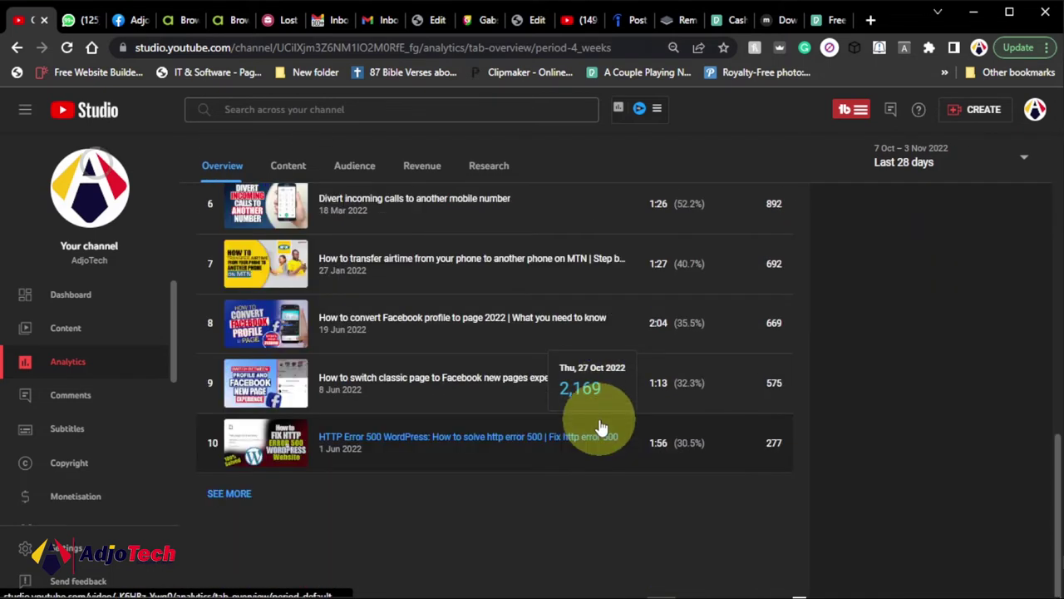
pyautogui.scroll(5, 603, 423)
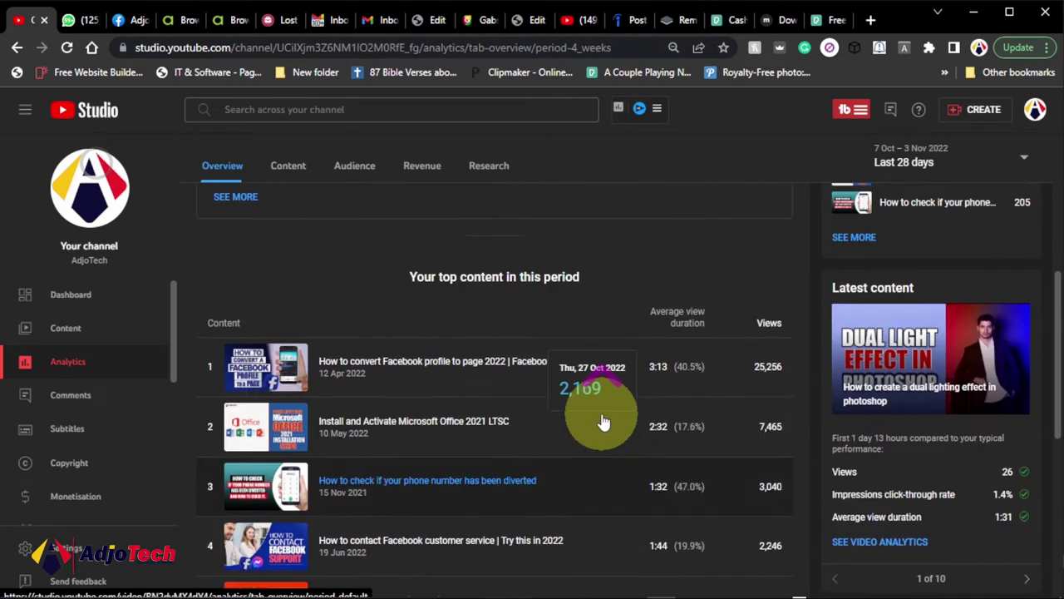
pyautogui.scroll(4, 602, 416)
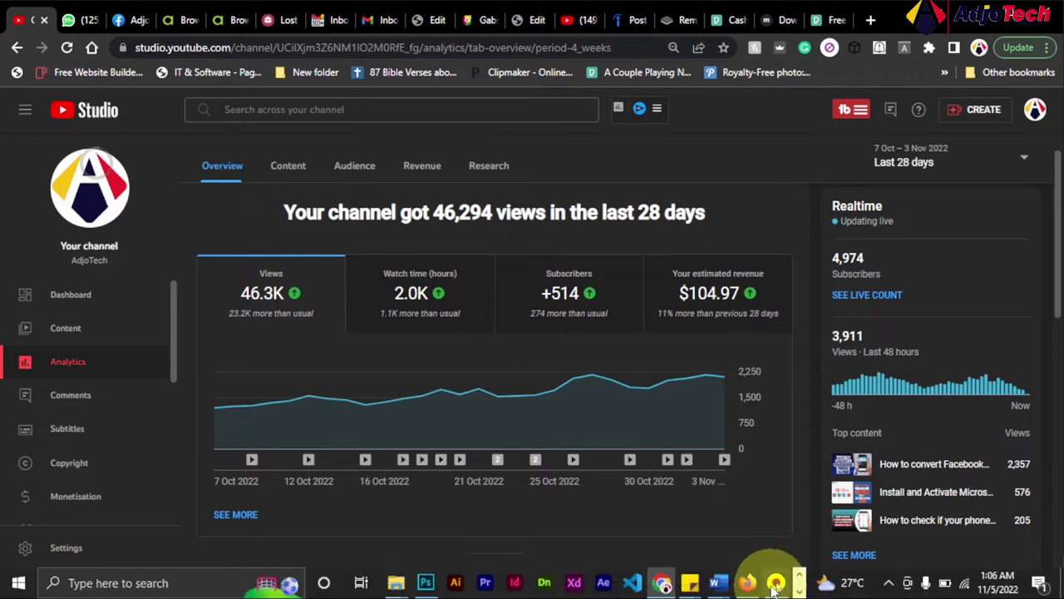
pyautogui.click(748, 583)
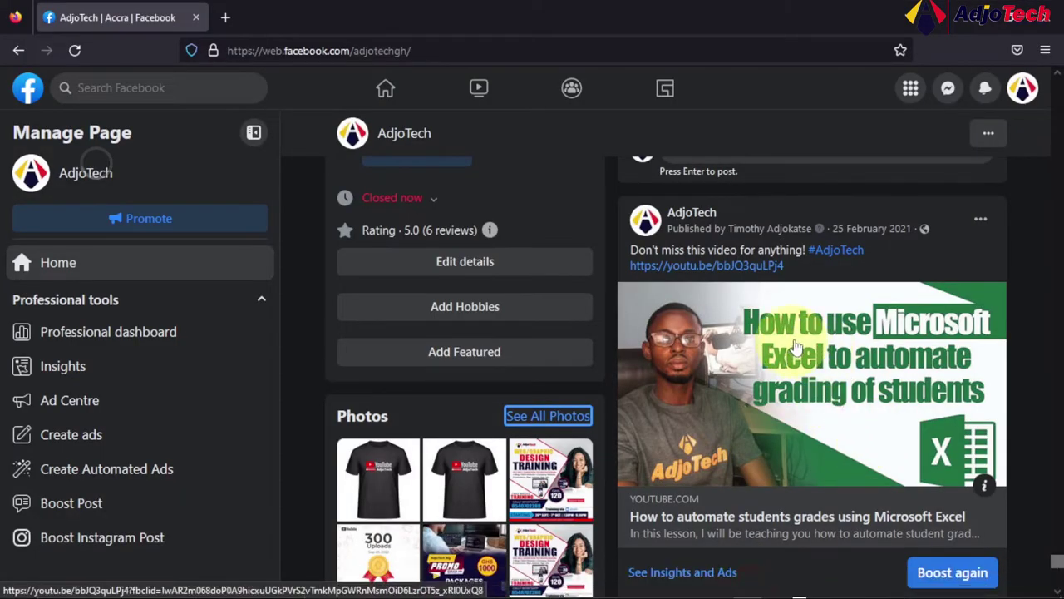
pyautogui.scroll(-2, 848, 364)
pyautogui.scroll(-1, 852, 366)
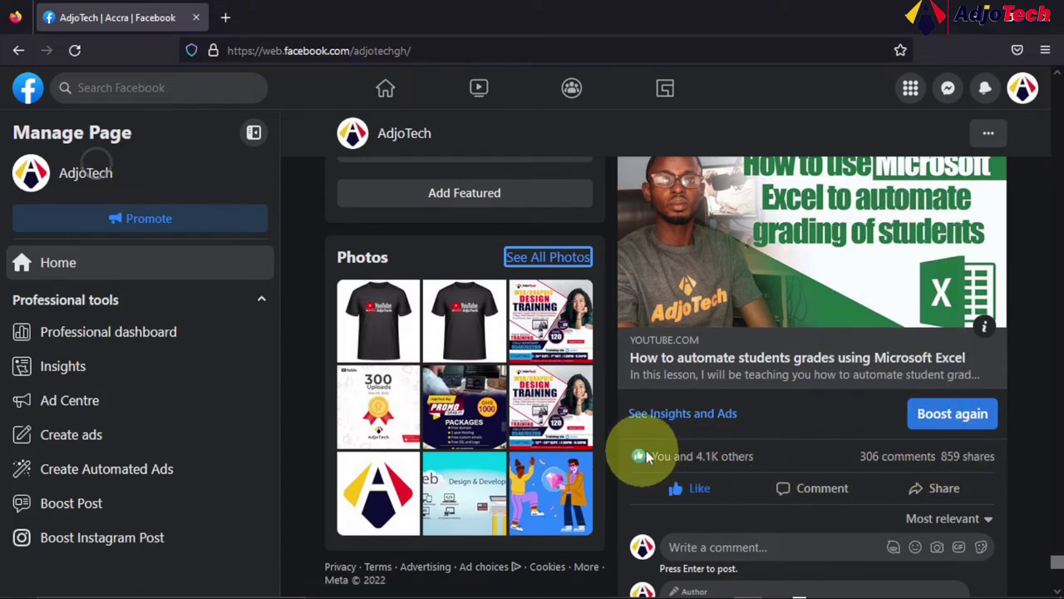
pyautogui.moveTo(754, 457)
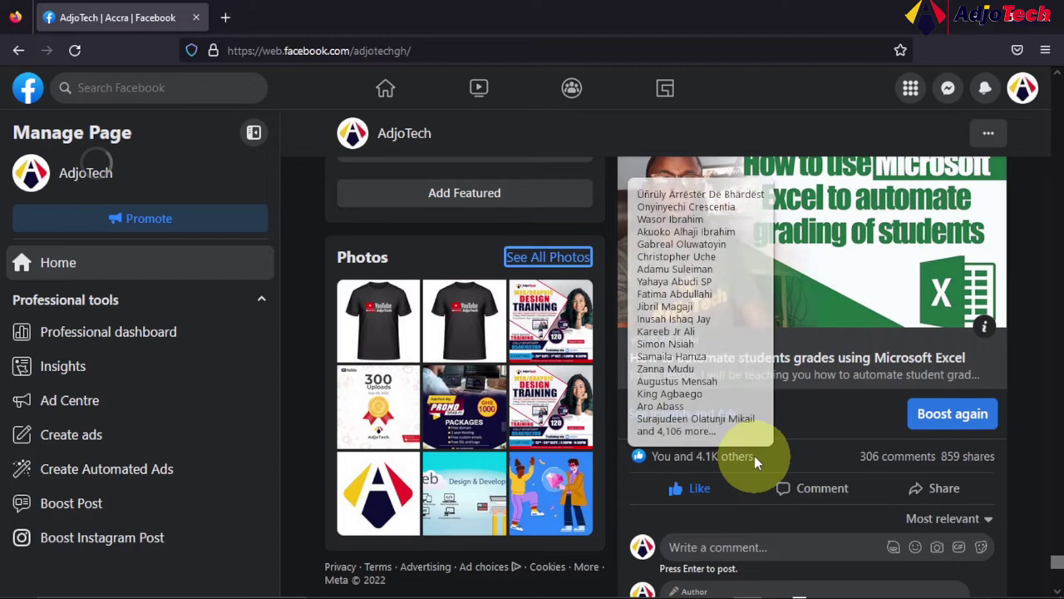
pyautogui.scroll(2, 865, 423)
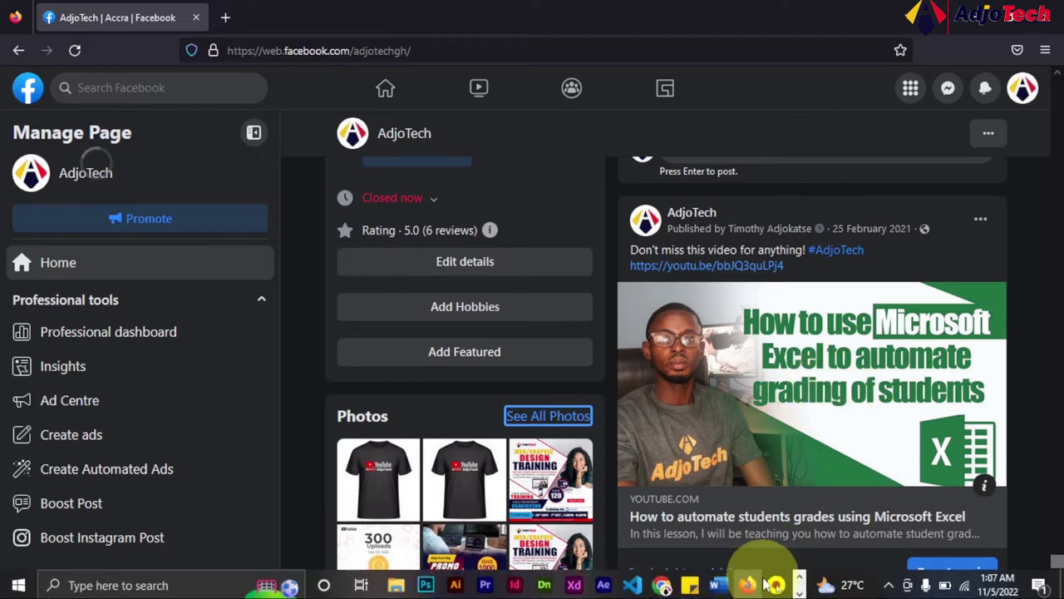
# In YouTube Studio, search the channel for 'how to gr' and open 'How to calculate students grades in Excel'
pyautogui.click(663, 583)
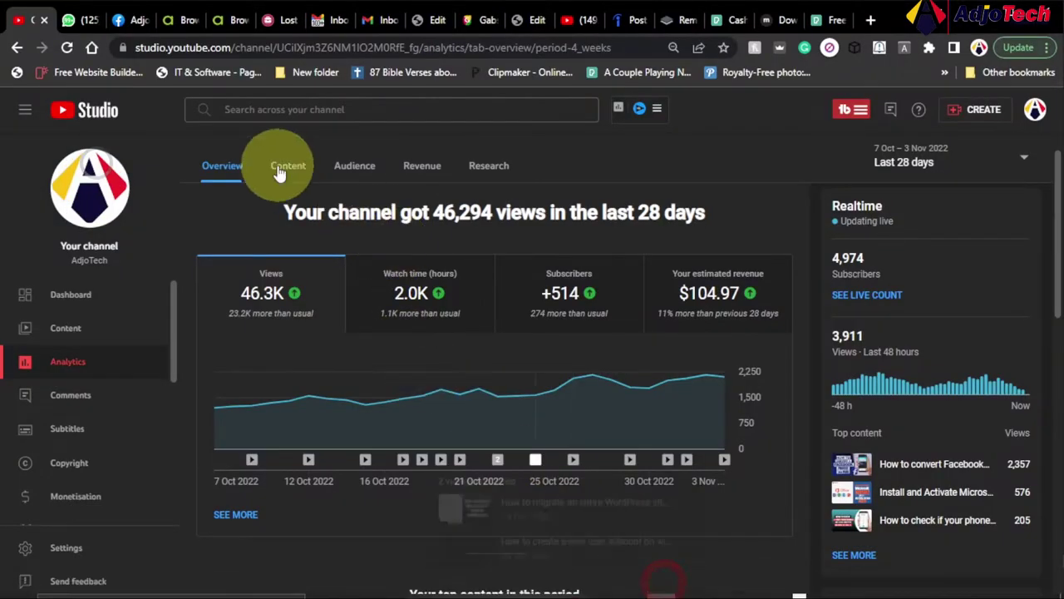
pyautogui.click(255, 110)
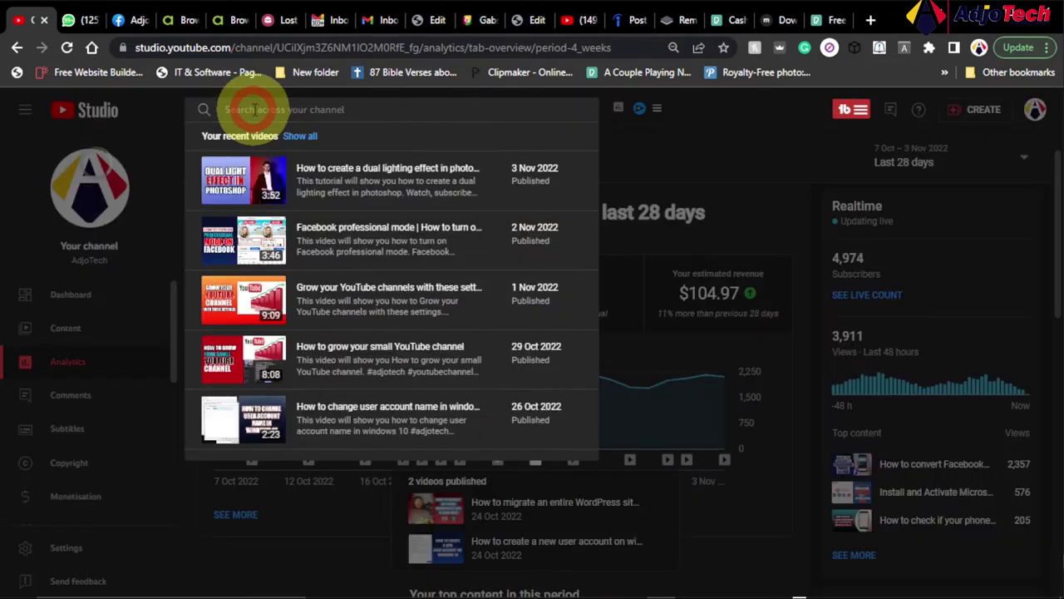
pyautogui.write('how to ')
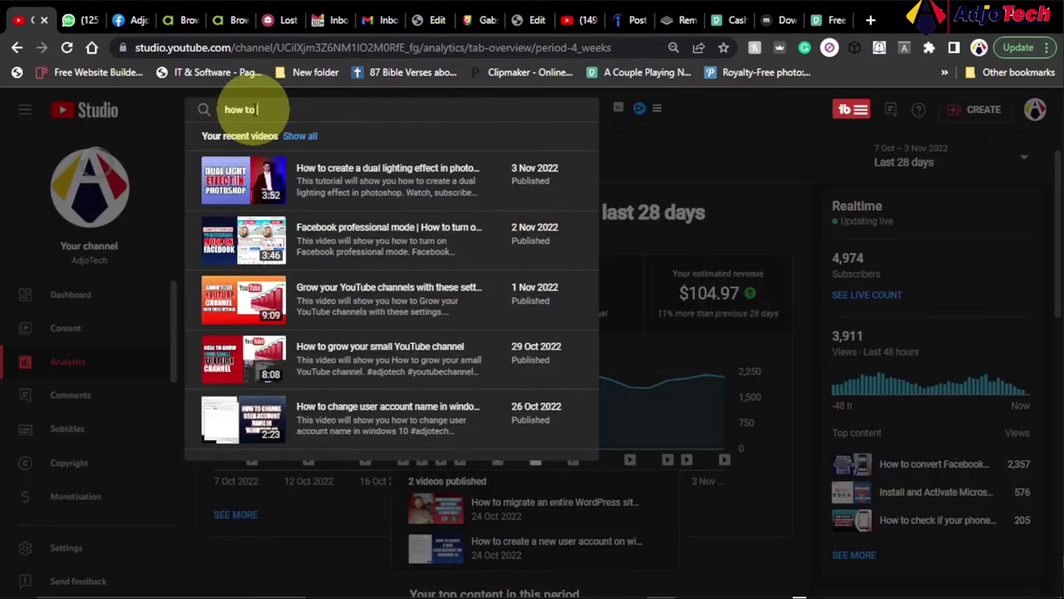
pyautogui.write('grade')
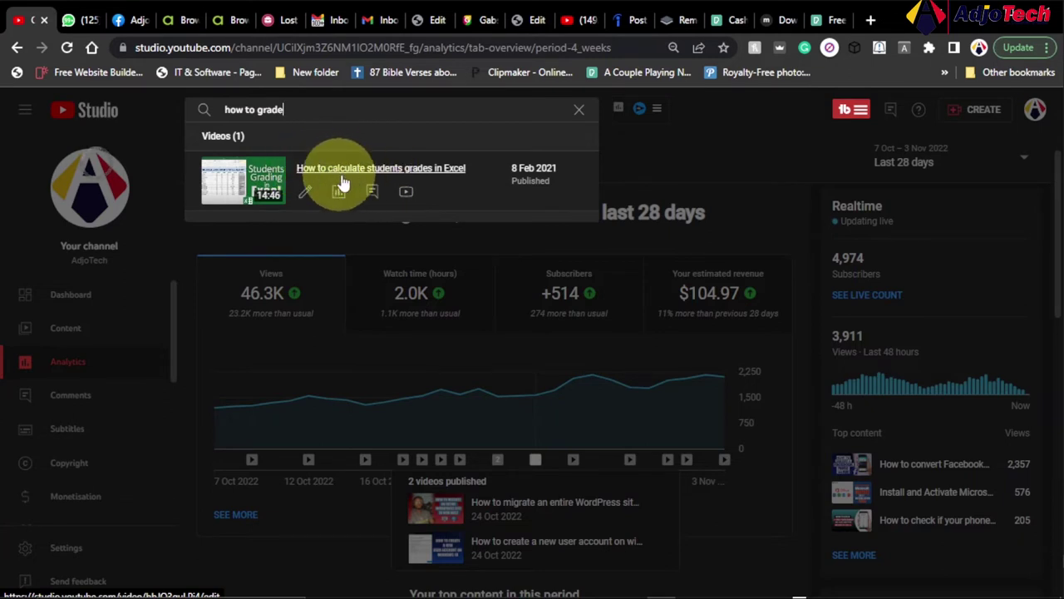
pyautogui.click(385, 177)
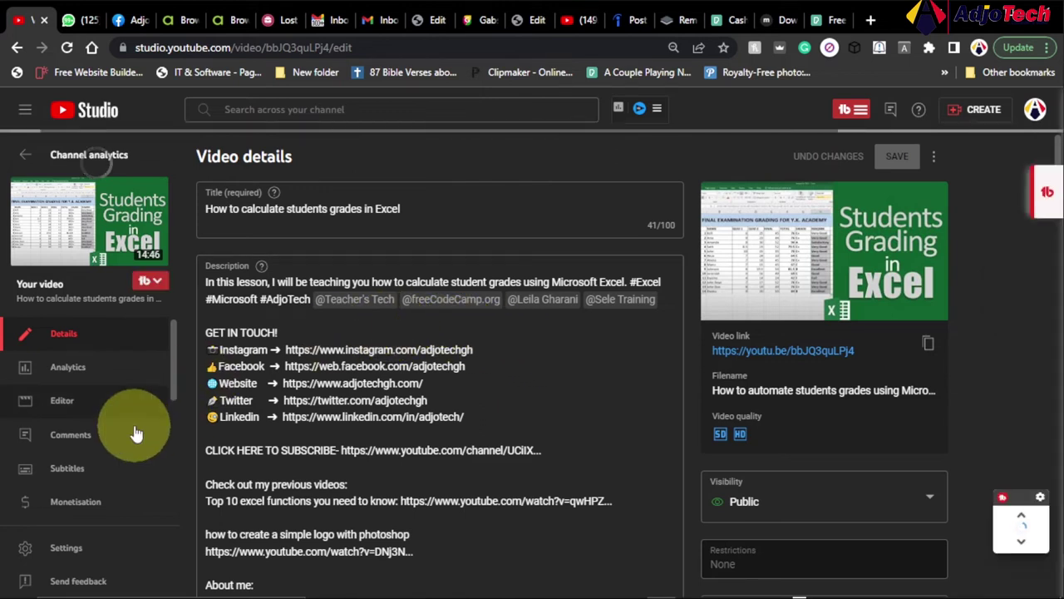
# Show the Excel grading video's analytics: 27,599 views, 1.6K watch hours, $10.88 revenue
pyautogui.click(76, 377)
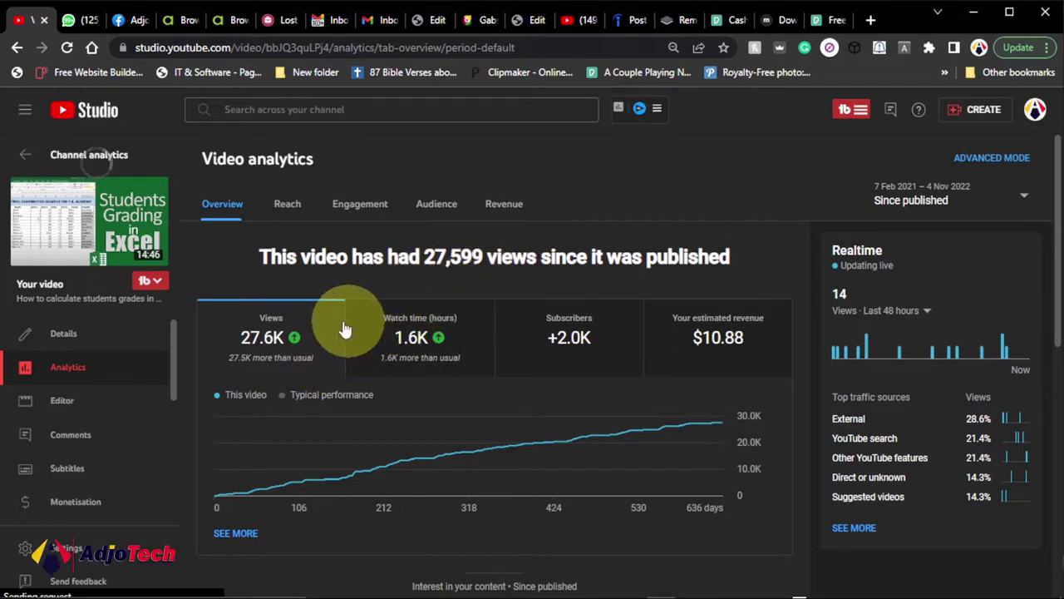
pyautogui.moveTo(260, 352)
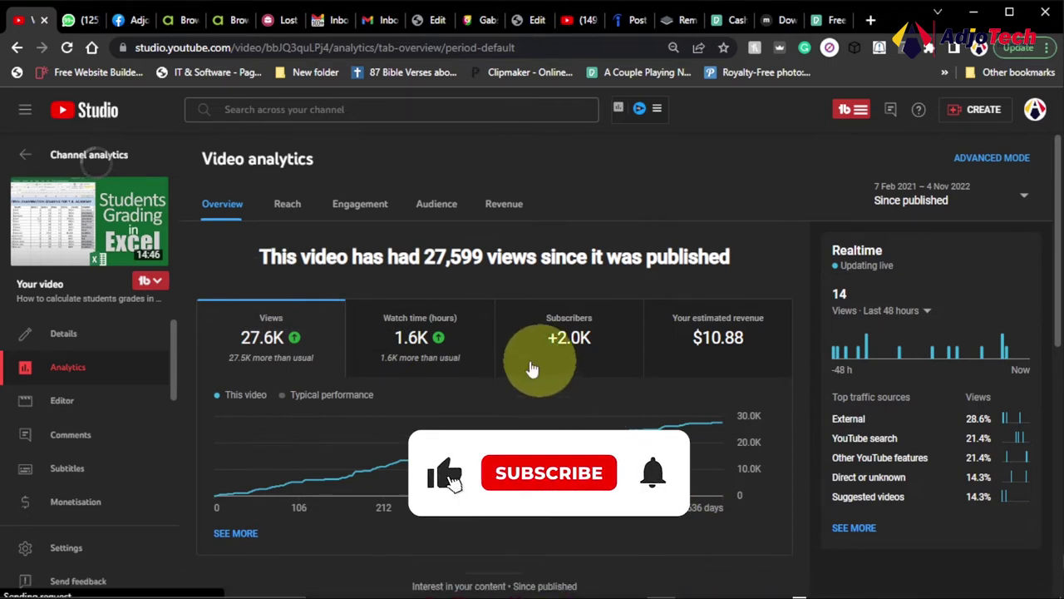
# Chart the Subscribers metric for the Excel grading video since it was published
pyautogui.click(553, 340)
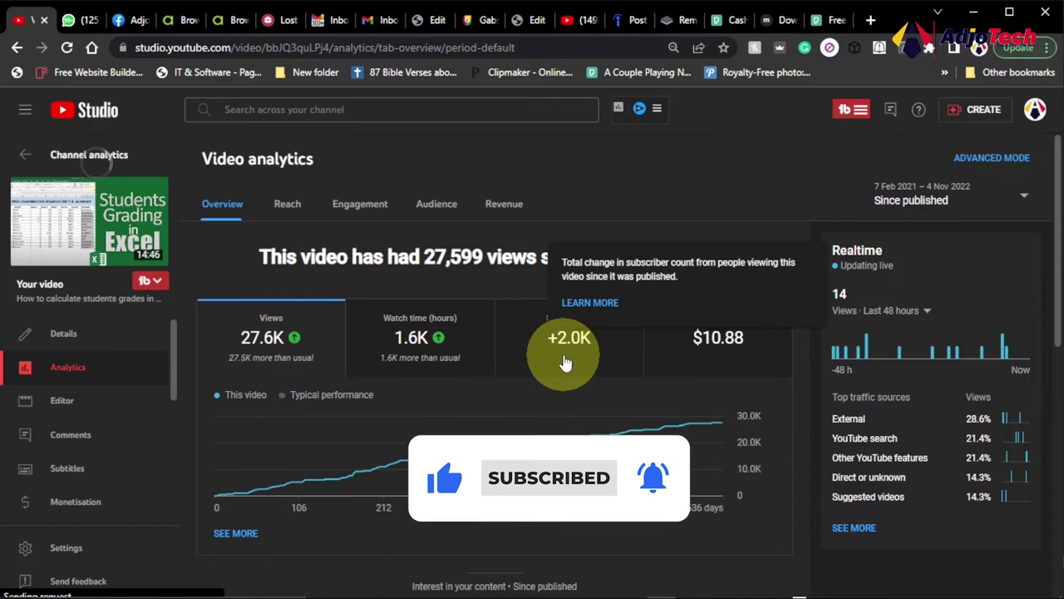
pyautogui.click(557, 349)
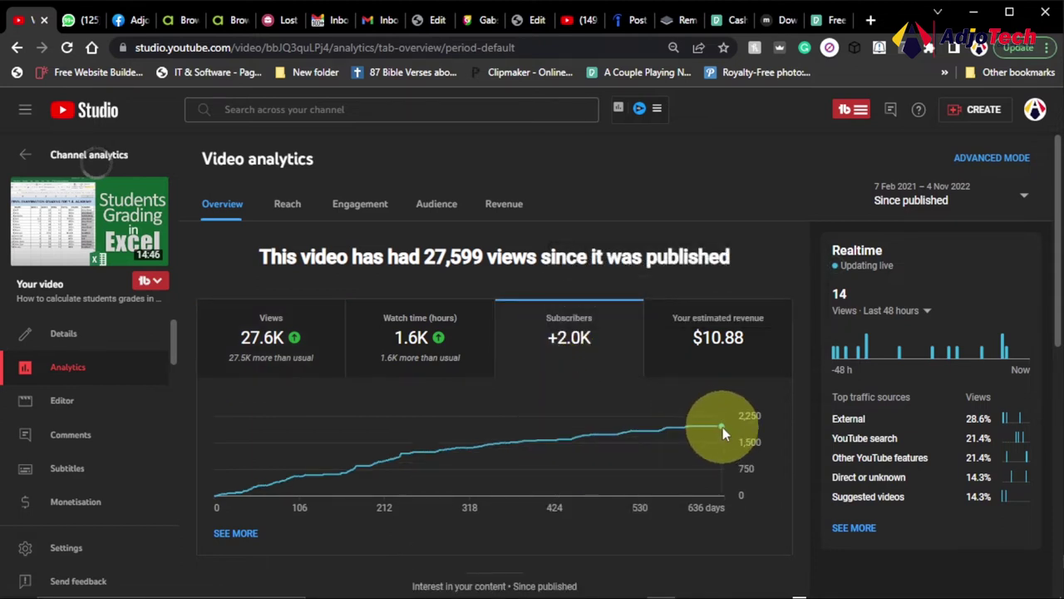
pyautogui.moveTo(723, 426)
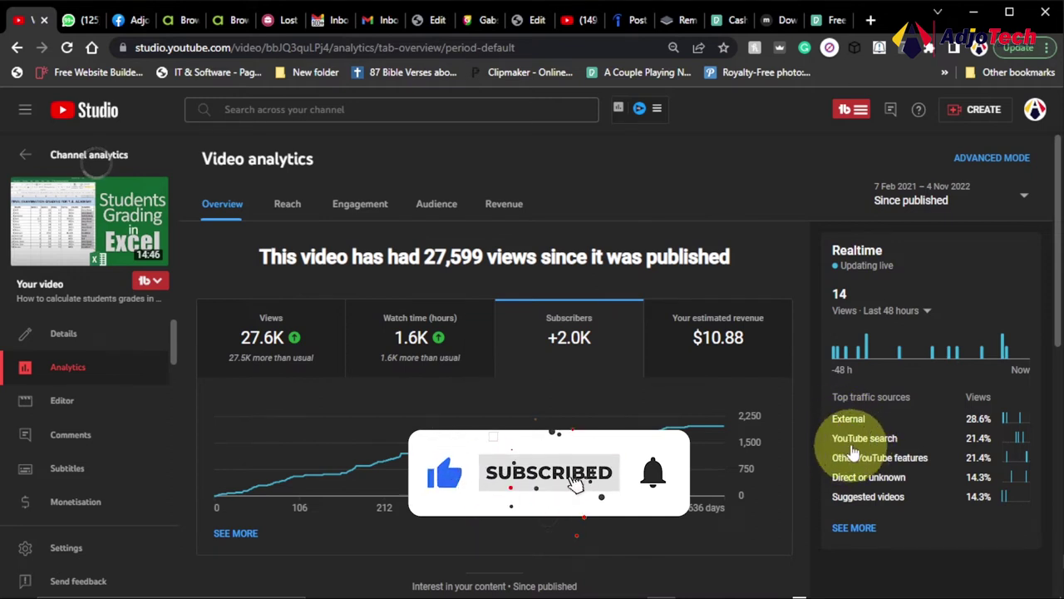
pyautogui.moveTo(549, 434)
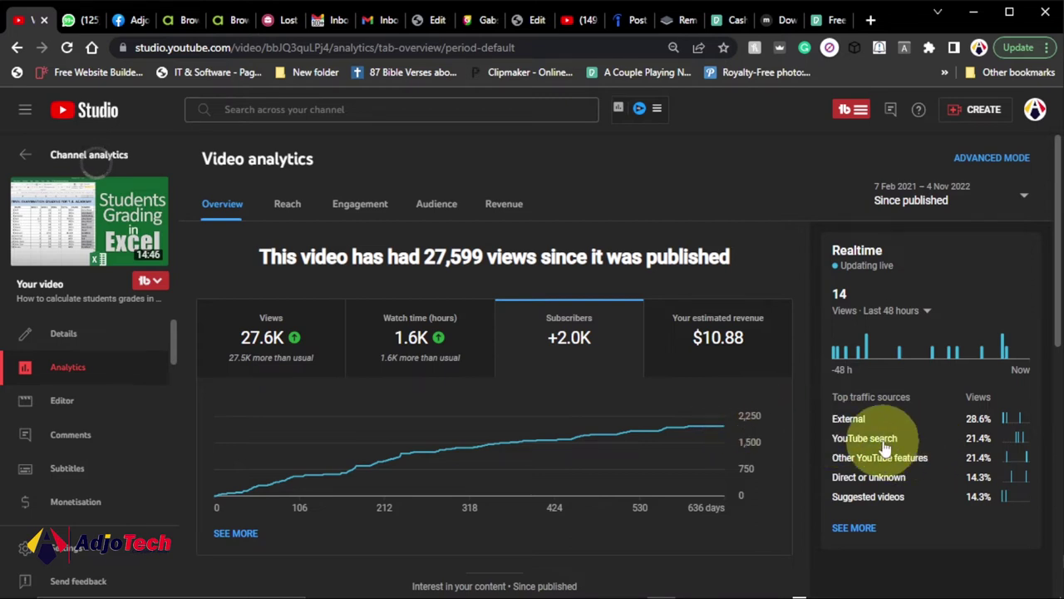
pyautogui.moveTo(468, 440)
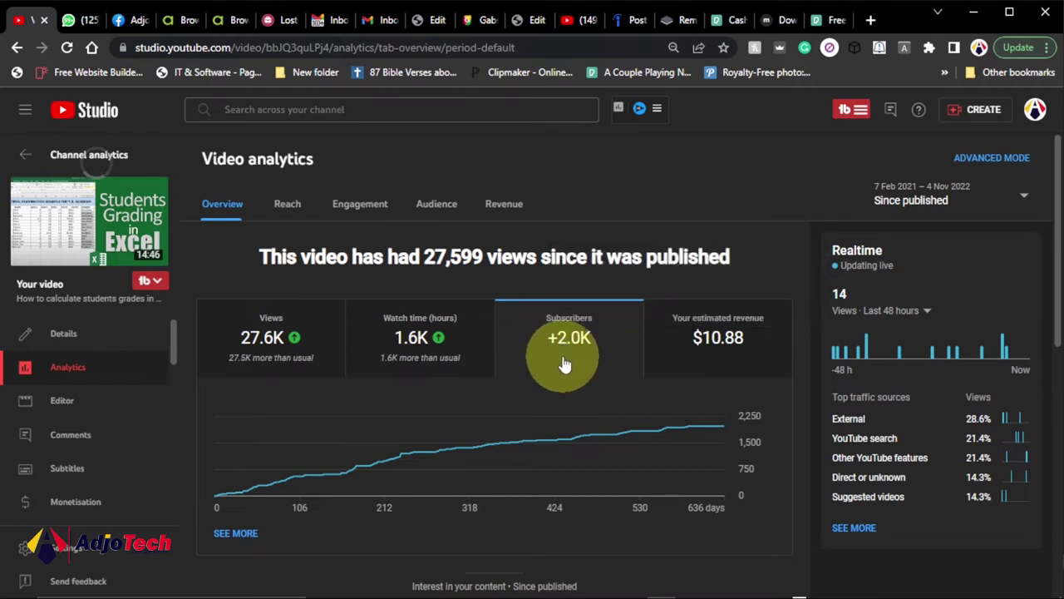
pyautogui.moveTo(563, 341)
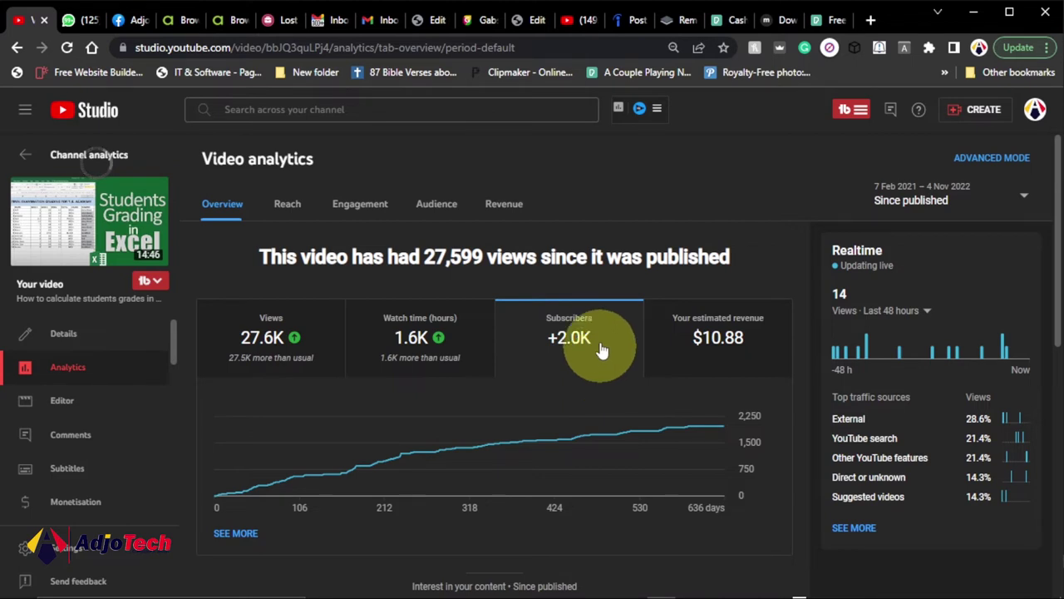
pyautogui.moveTo(161, 248)
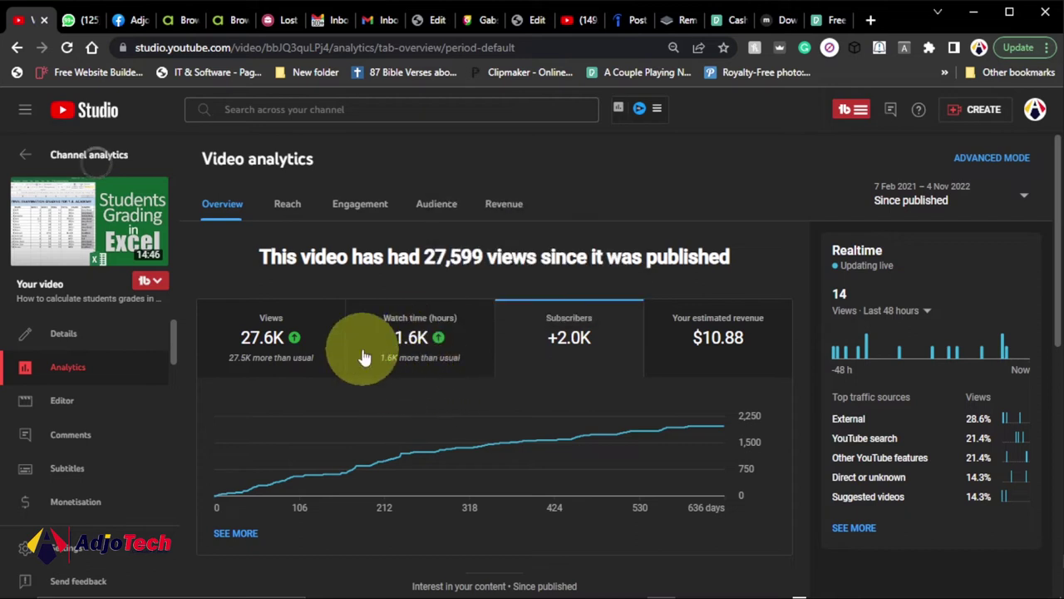
# Revisit the Facebook post, then return to the video's +2.0K subscribers chart in YouTube Studio
pyautogui.click(746, 582)
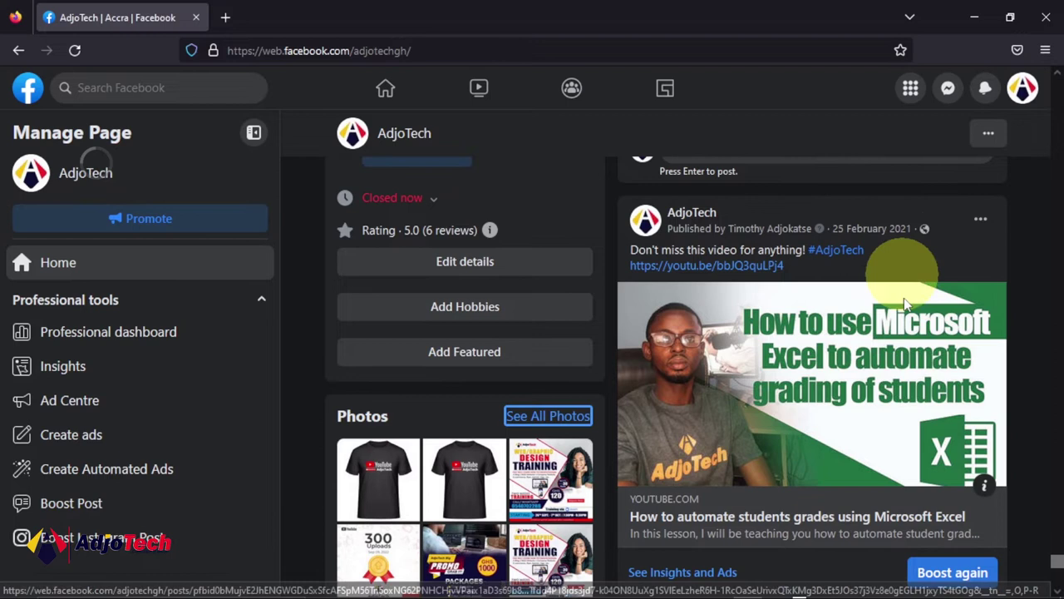
pyautogui.scroll(-2, 867, 424)
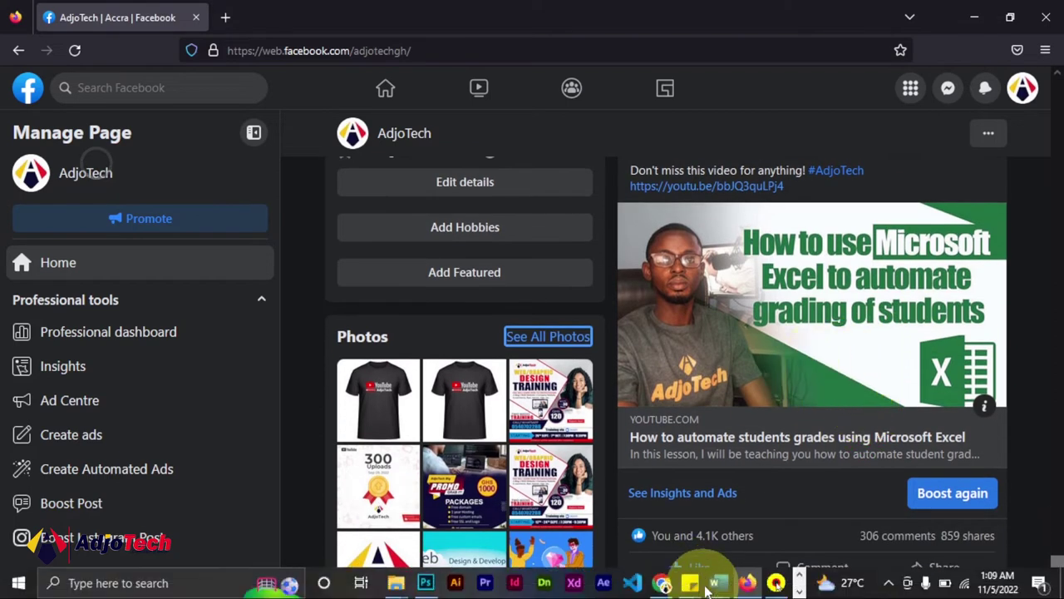
pyautogui.click(665, 584)
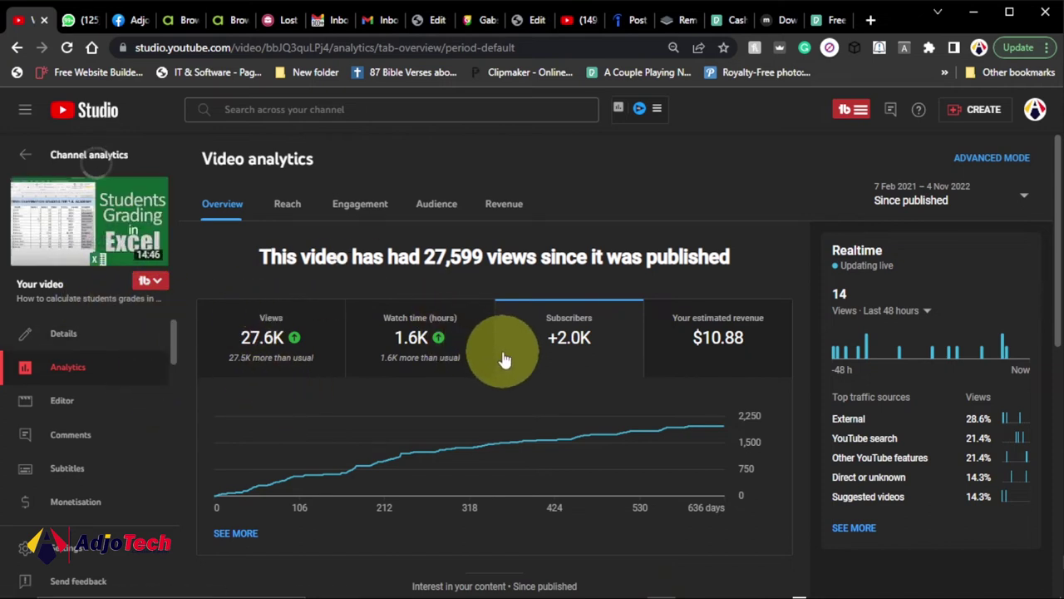
pyautogui.moveTo(562, 345)
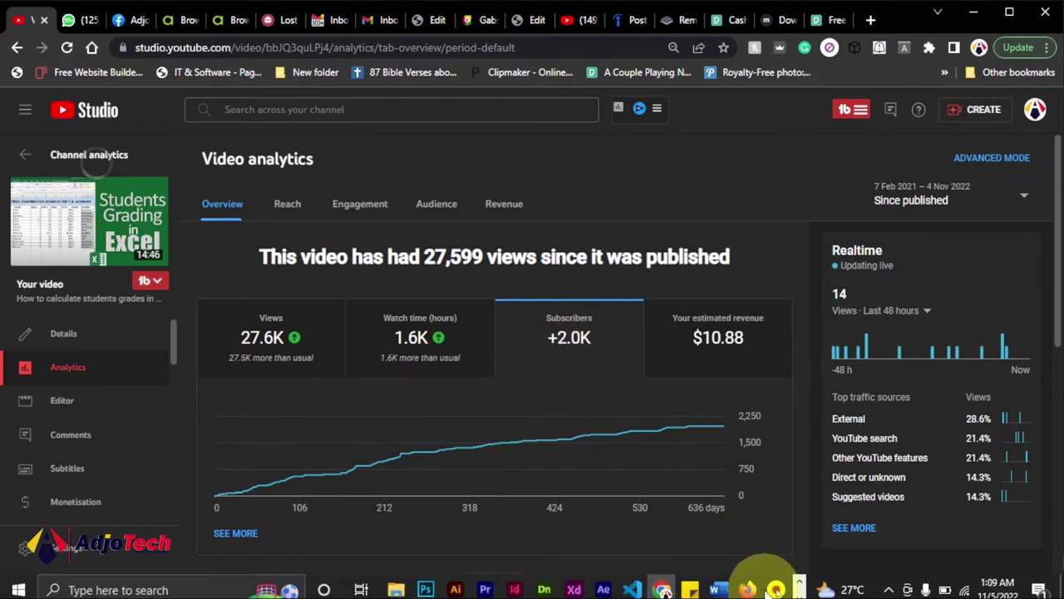
# On the AdjoTech page, choose Boost again on the Excel grading video post
pyautogui.click(748, 589)
pyautogui.scroll(-1, 854, 437)
pyautogui.scroll(2, 854, 423)
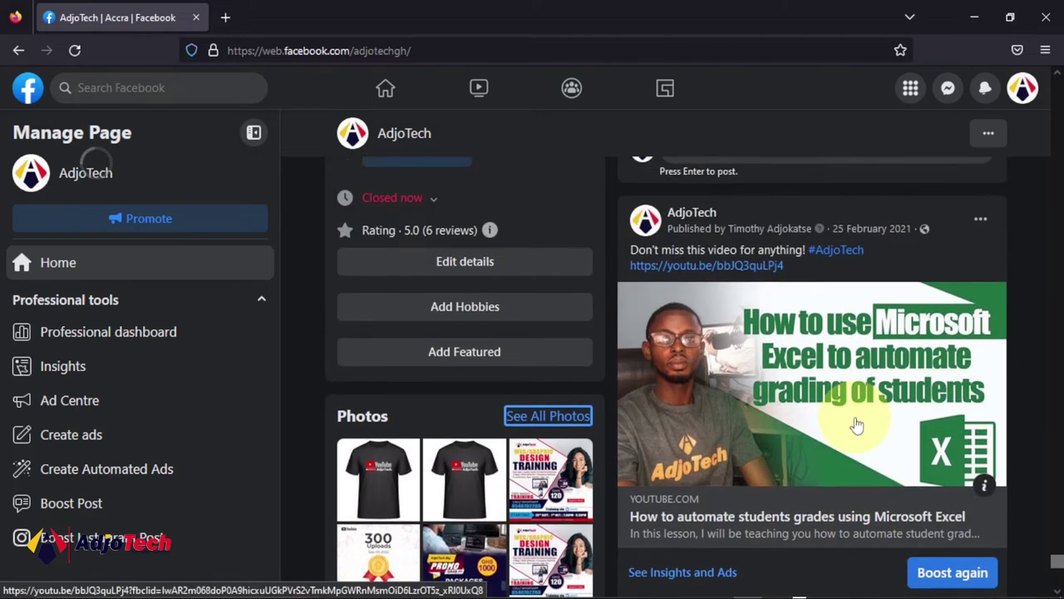
pyautogui.scroll(-2, 881, 413)
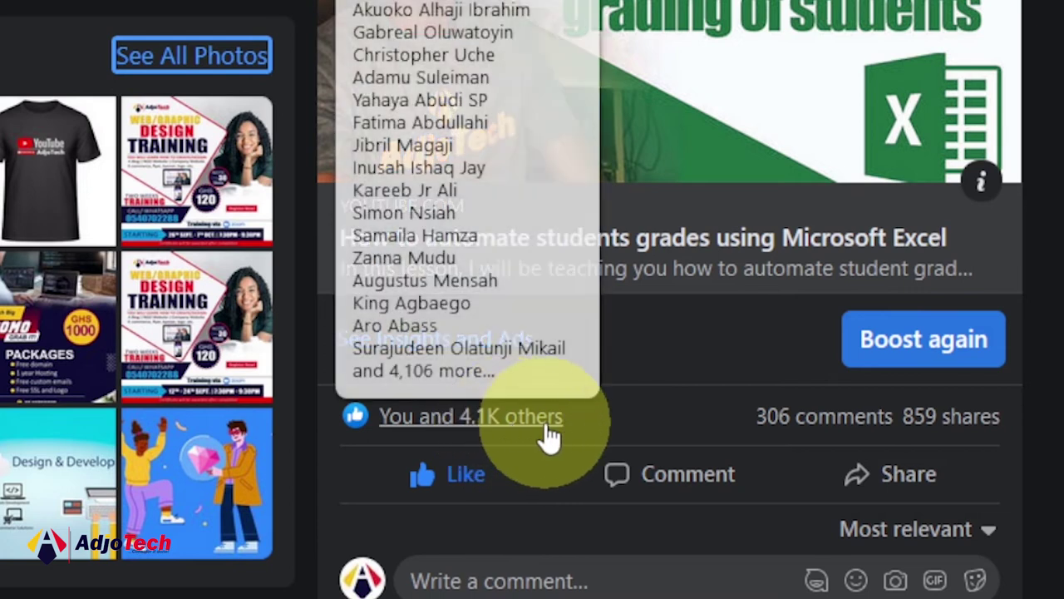
pyautogui.moveTo(769, 438)
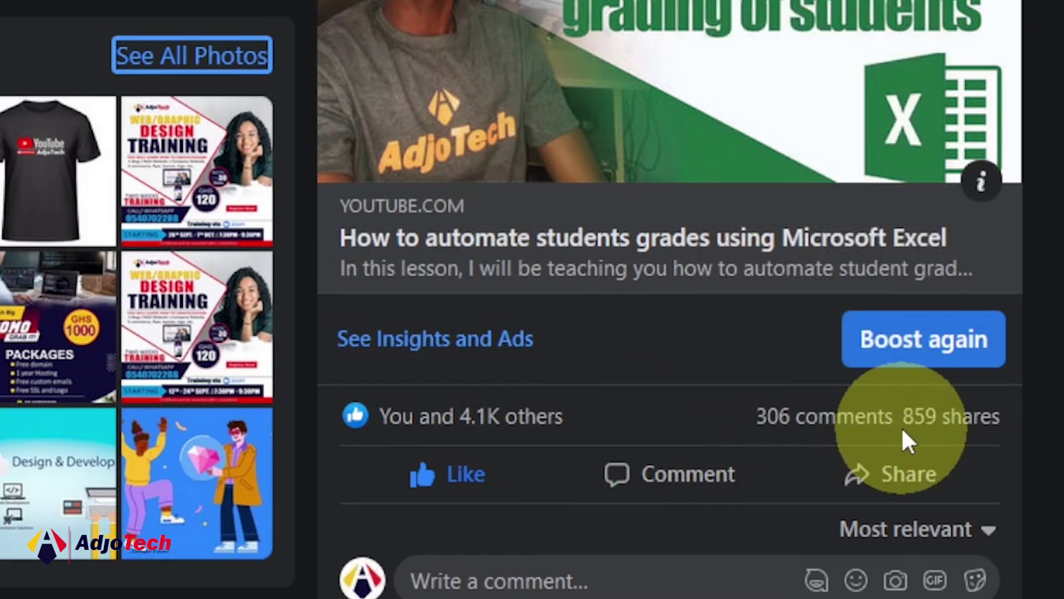
pyautogui.moveTo(914, 441)
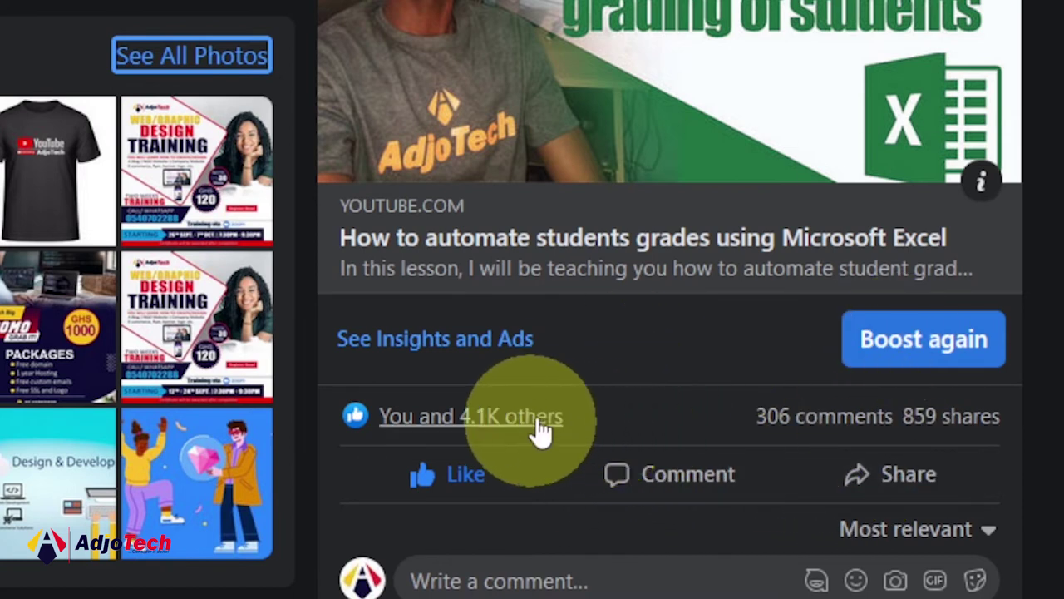
pyautogui.click(900, 365)
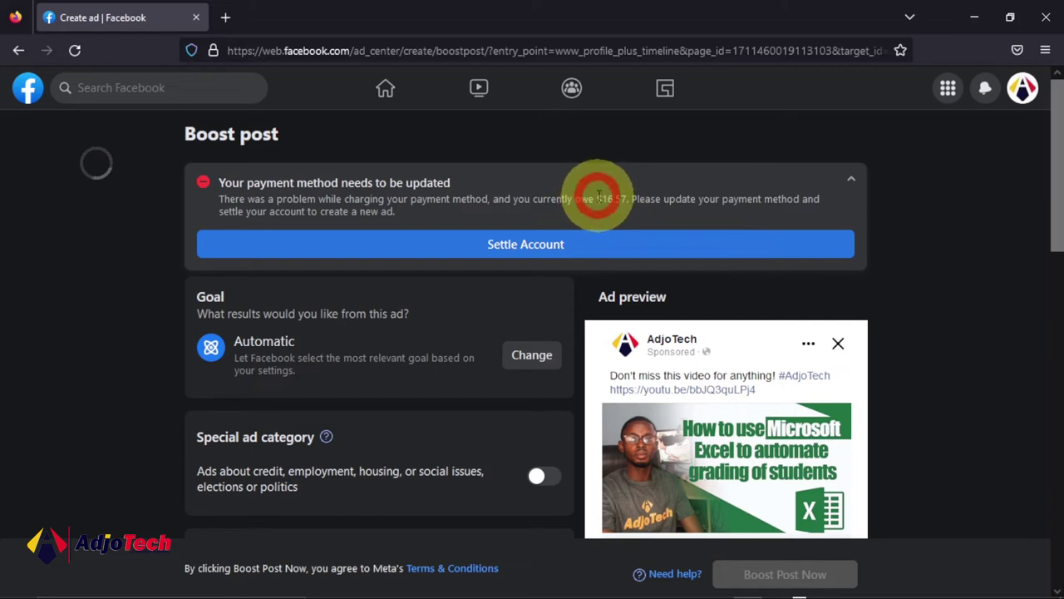
# Highlight the $16.57 owed in the payment warning and bring up the Goal choices
pyautogui.moveTo(597, 197); pyautogui.dragTo(628, 198)
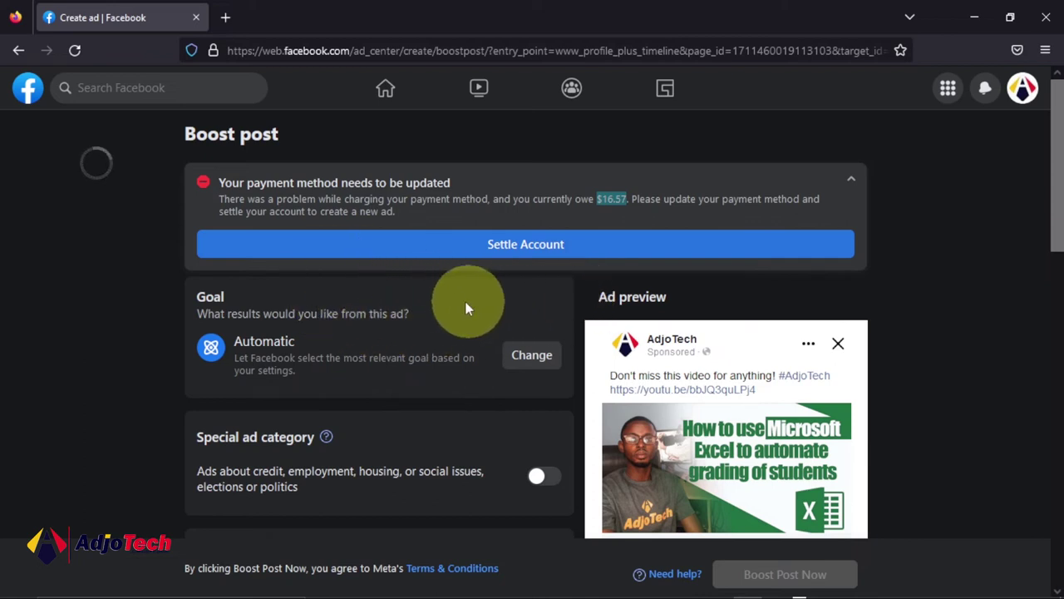
pyautogui.scroll(-1, 499, 308)
pyautogui.scroll(-1, 715, 365)
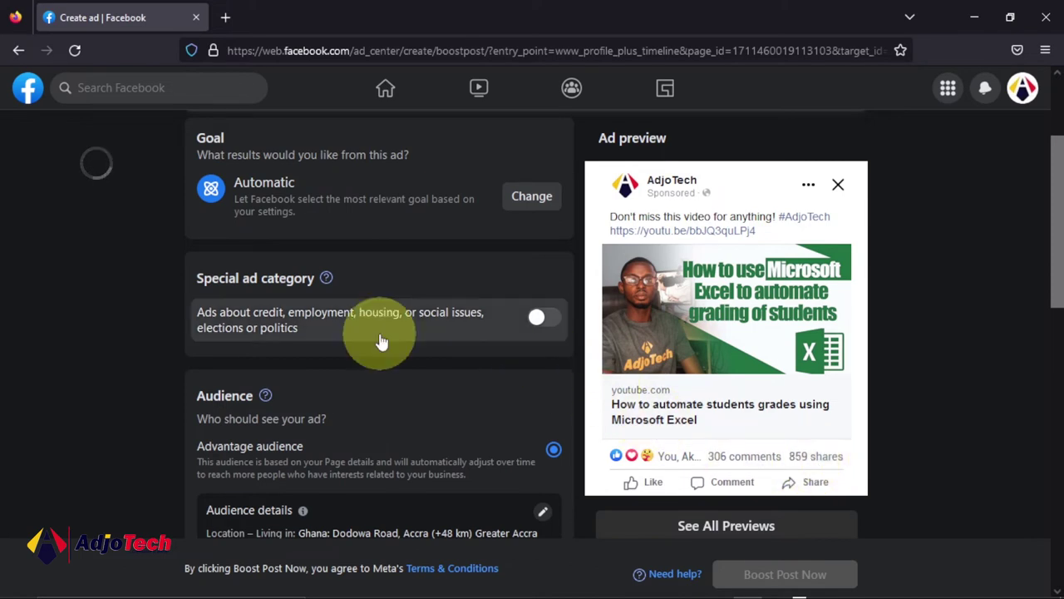
pyautogui.scroll(2, 380, 333)
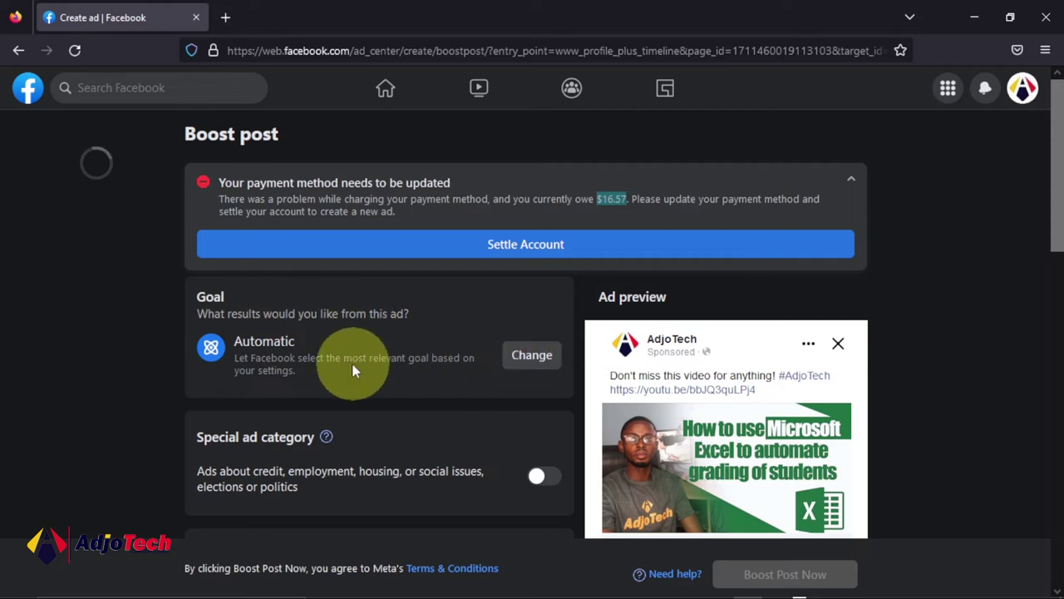
pyautogui.click(529, 356)
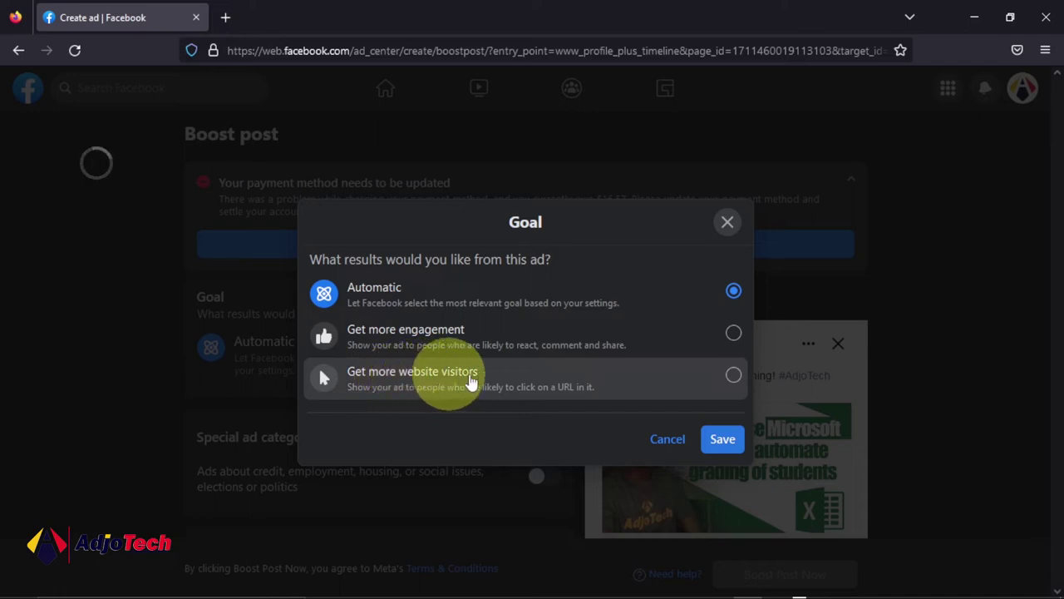
# Save Get more website visitors as the boost goal, then switch to YouTube Studio analytics
pyautogui.click(733, 375)
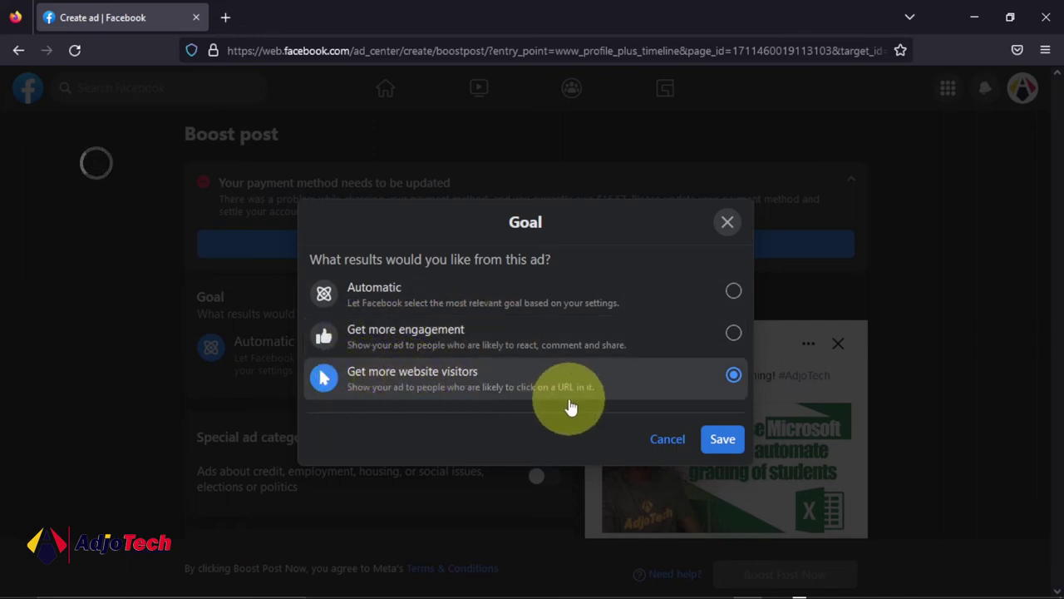
pyautogui.click(723, 441)
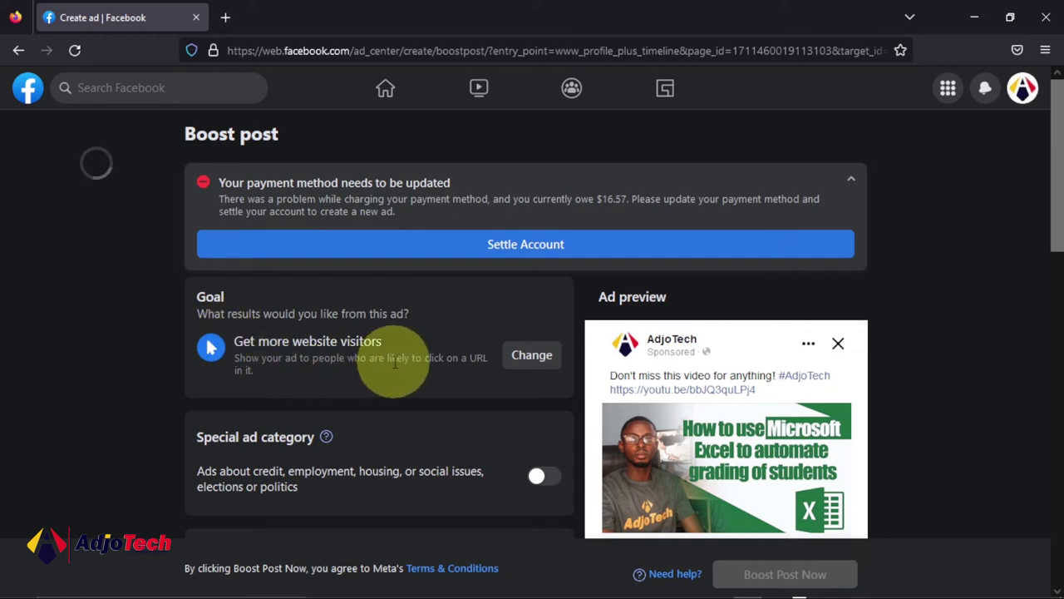
pyautogui.scroll(-1, 465, 355)
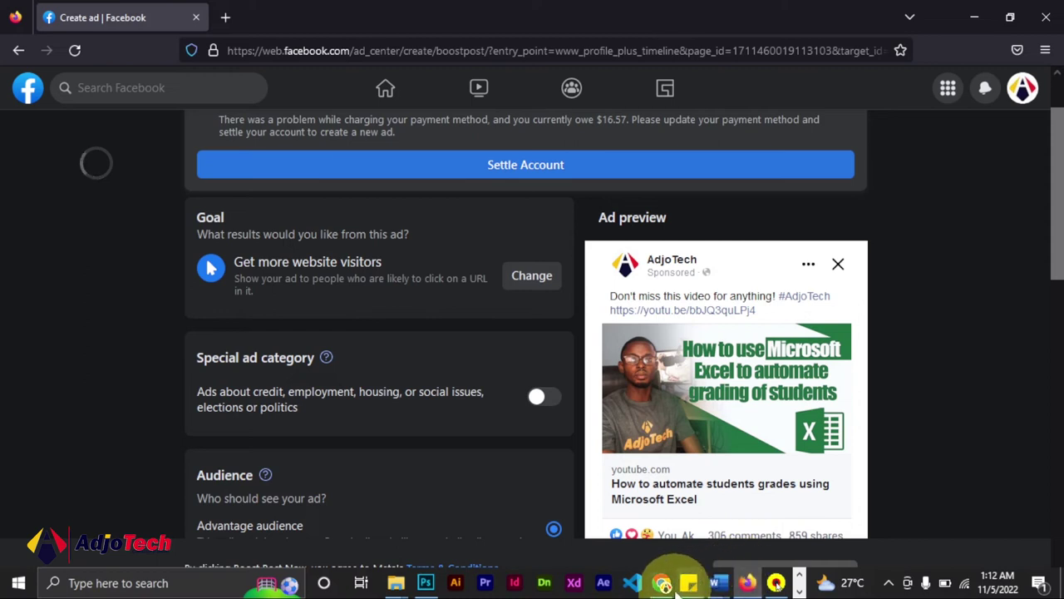
pyautogui.click(662, 582)
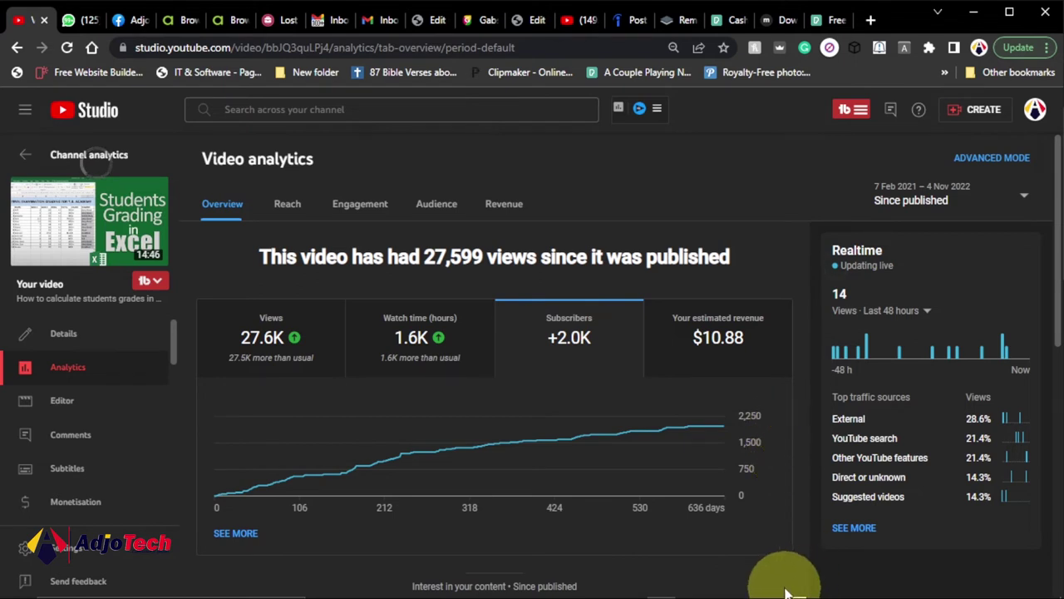
# Return to the Facebook Boost post form, now showing the Get more website visitors goal
pyautogui.click(751, 582)
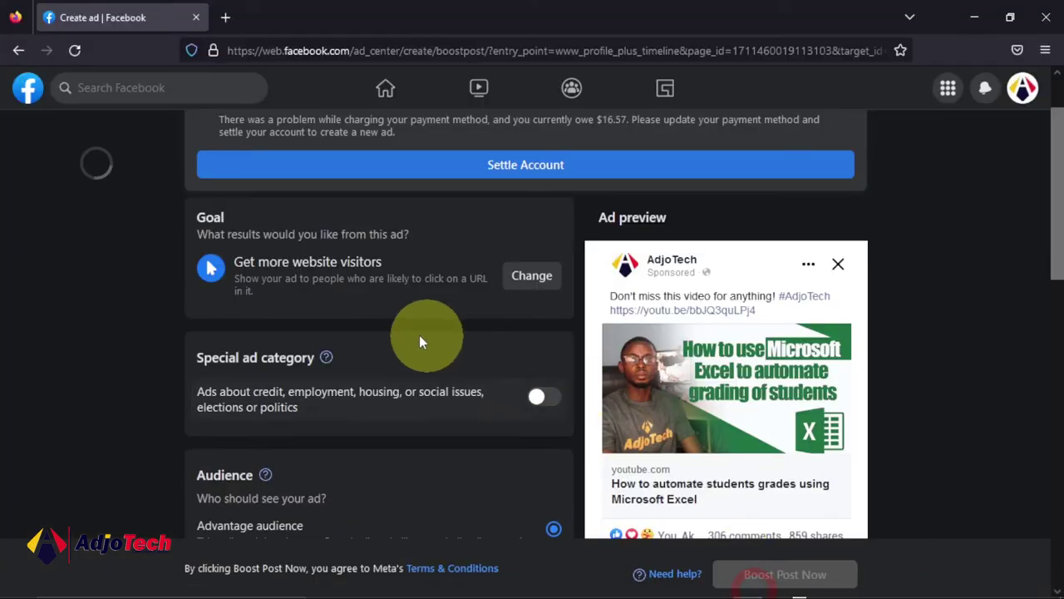
pyautogui.scroll(-1, 347, 363)
pyautogui.scroll(-2, 399, 308)
pyautogui.scroll(3, 416, 241)
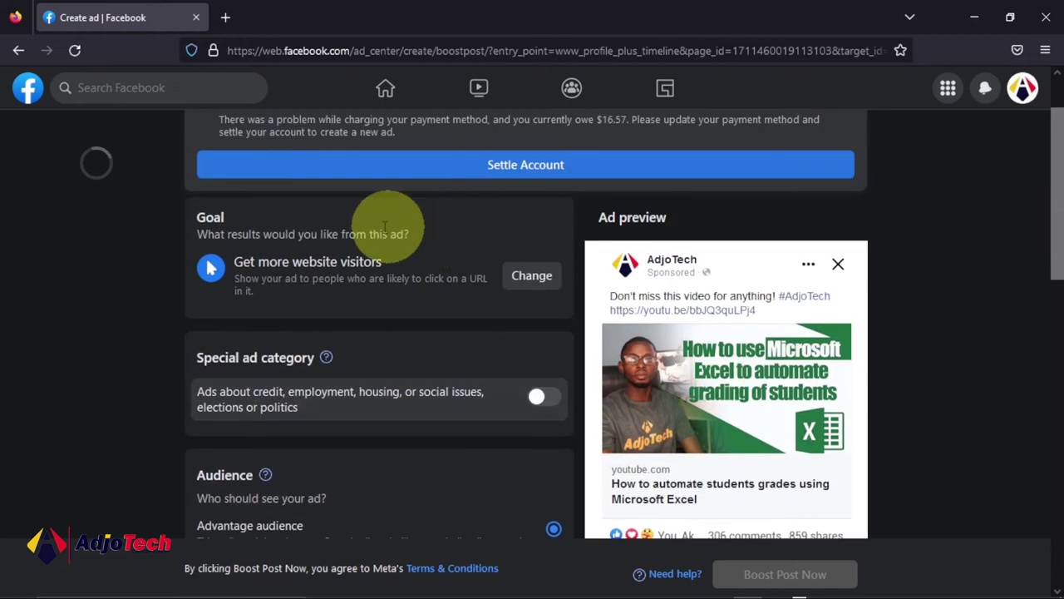
pyautogui.scroll(-3, 453, 324)
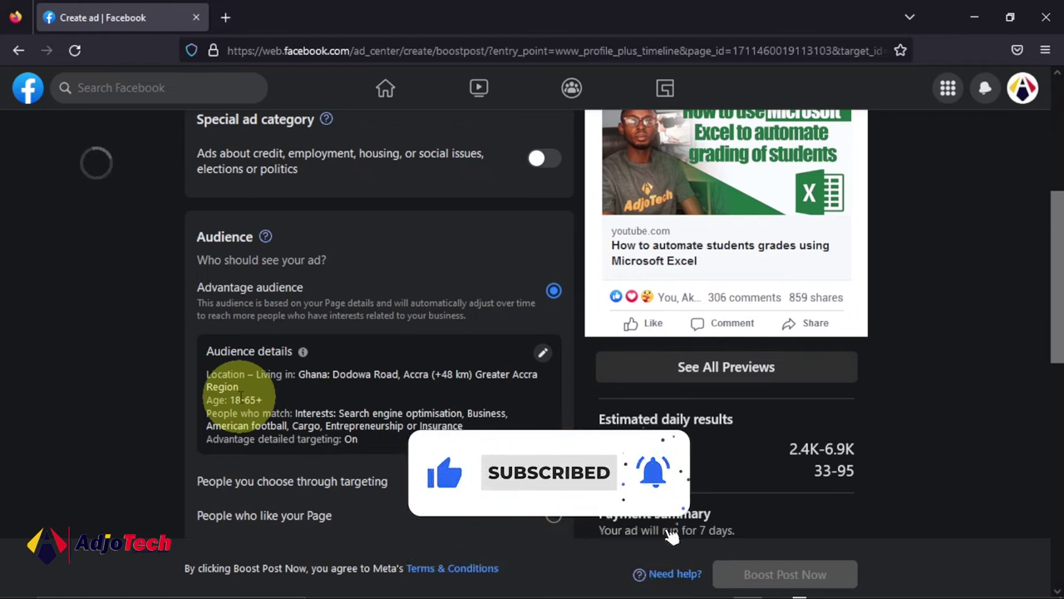
pyautogui.scroll(-3, 429, 349)
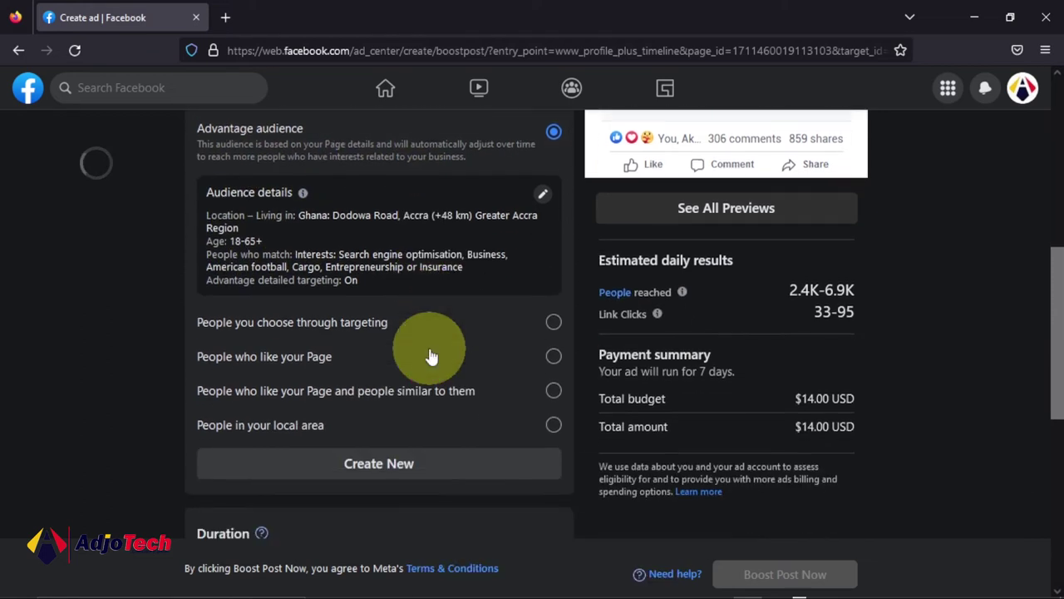
pyautogui.scroll(-5, 489, 328)
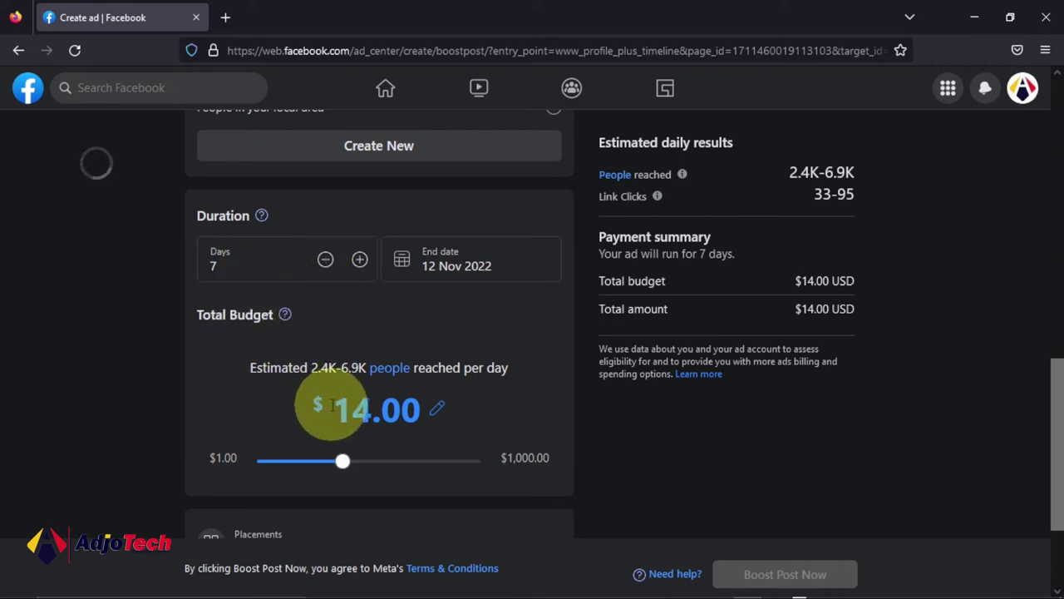
pyautogui.scroll(2, 768, 305)
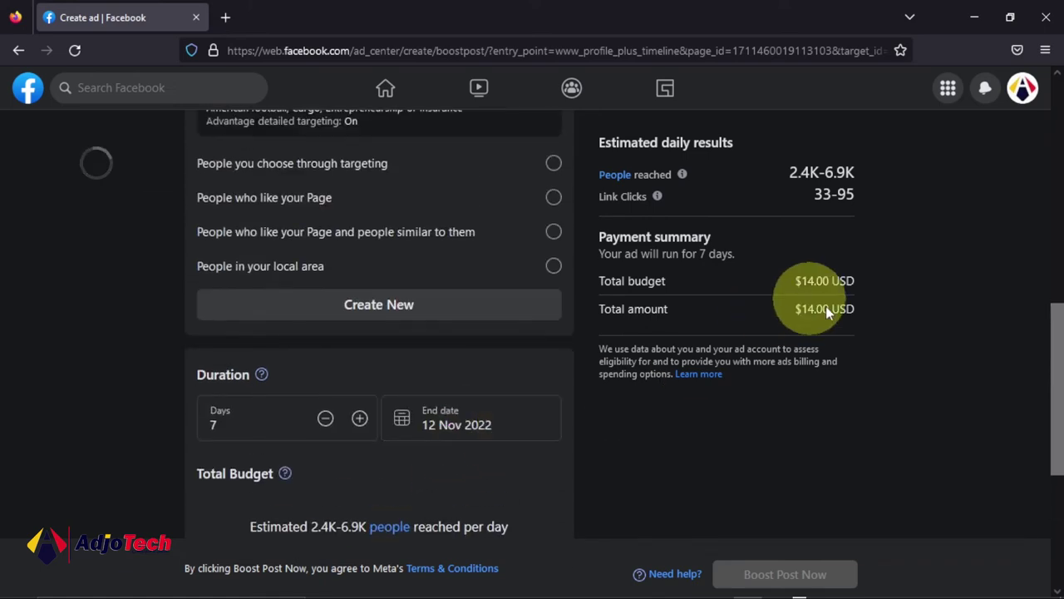
pyautogui.scroll(2, 956, 362)
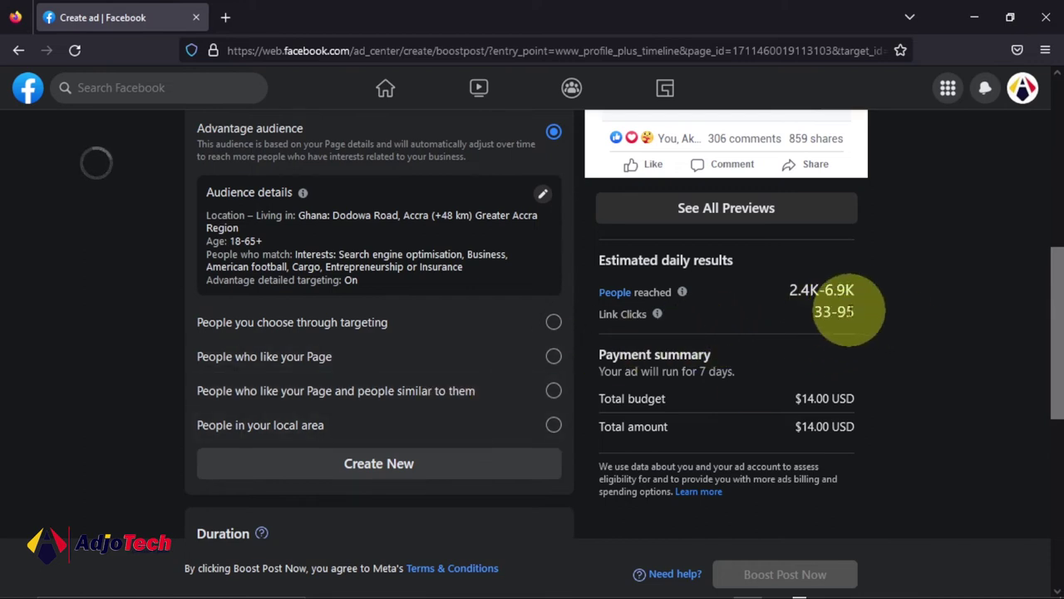
pyautogui.scroll(3, 753, 277)
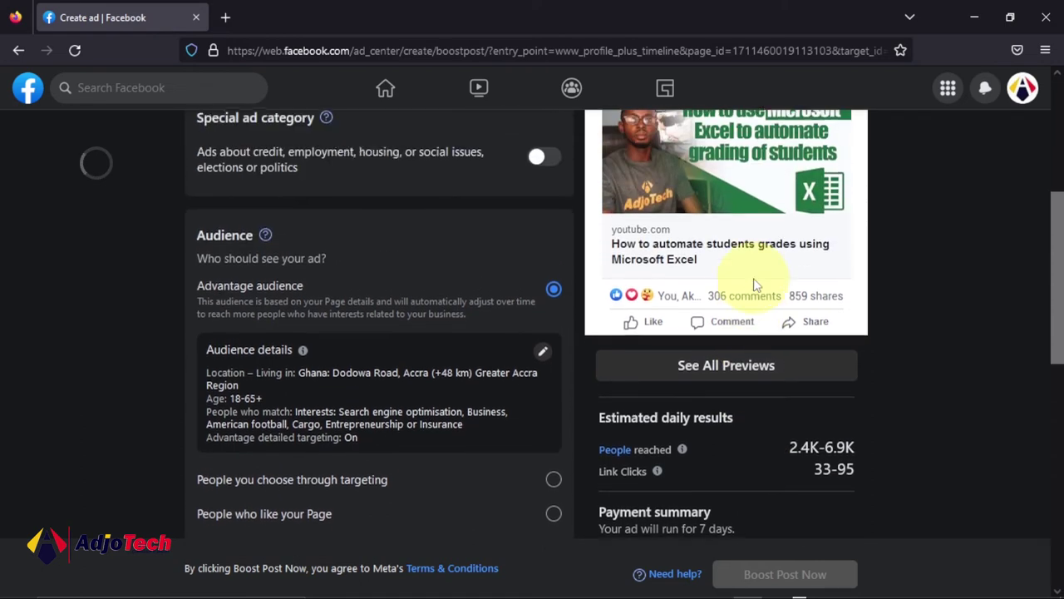
pyautogui.scroll(-3, 745, 265)
pyautogui.scroll(-1, 797, 284)
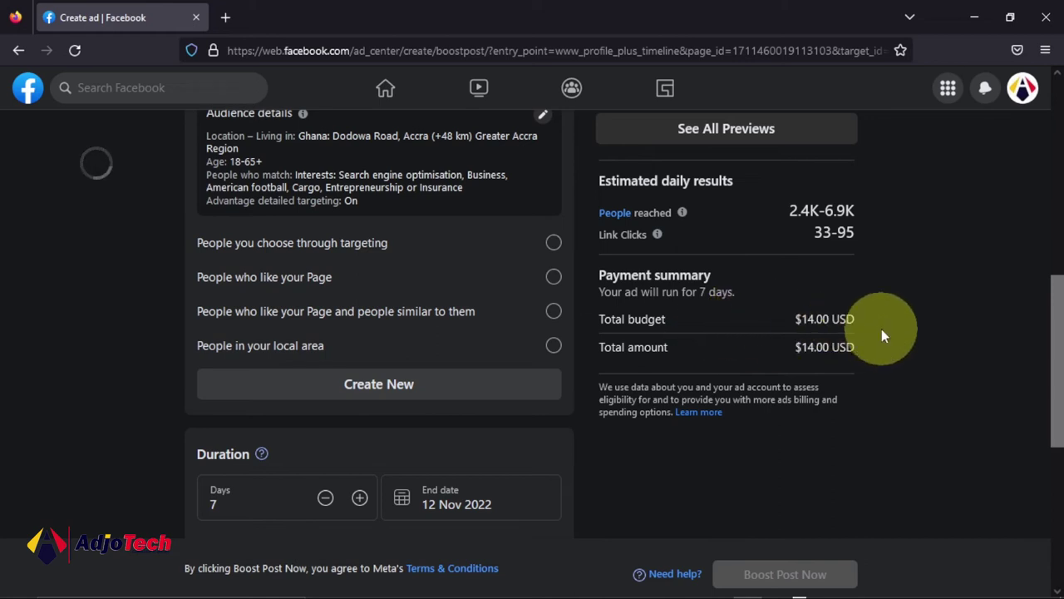
pyautogui.scroll(5, 883, 333)
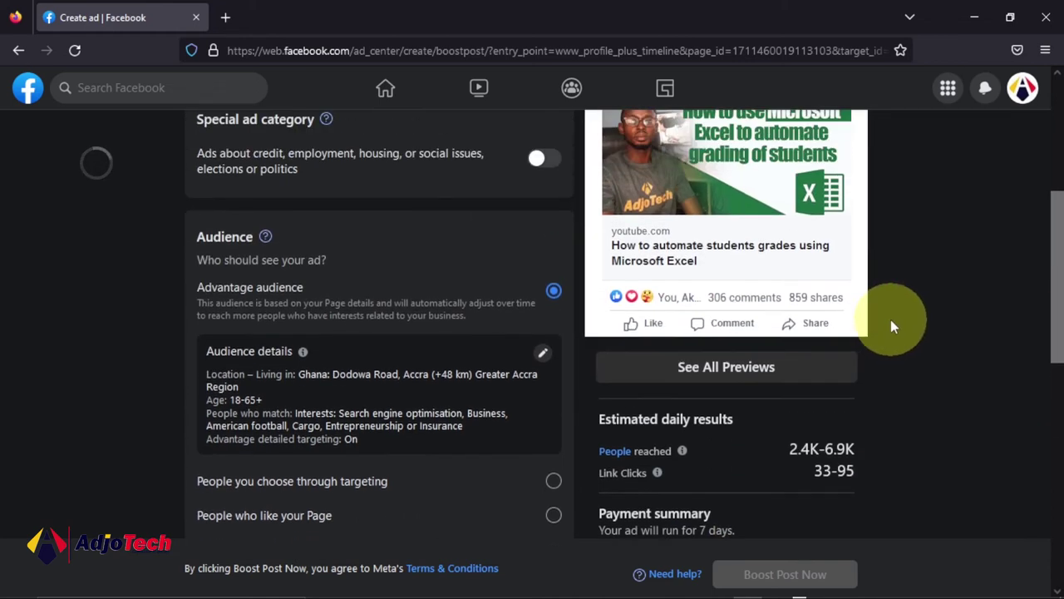
pyautogui.moveTo(740, 582)
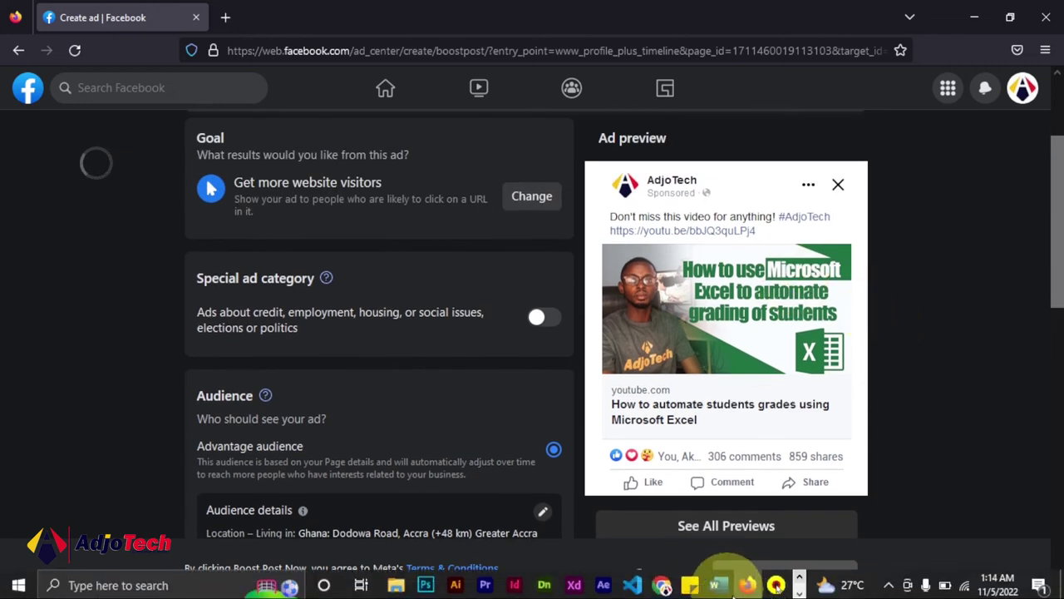
# Bring back the Excel grading video analytics: 27,599 views, +2.0K subscribers, $10.88 revenue
pyautogui.click(663, 582)
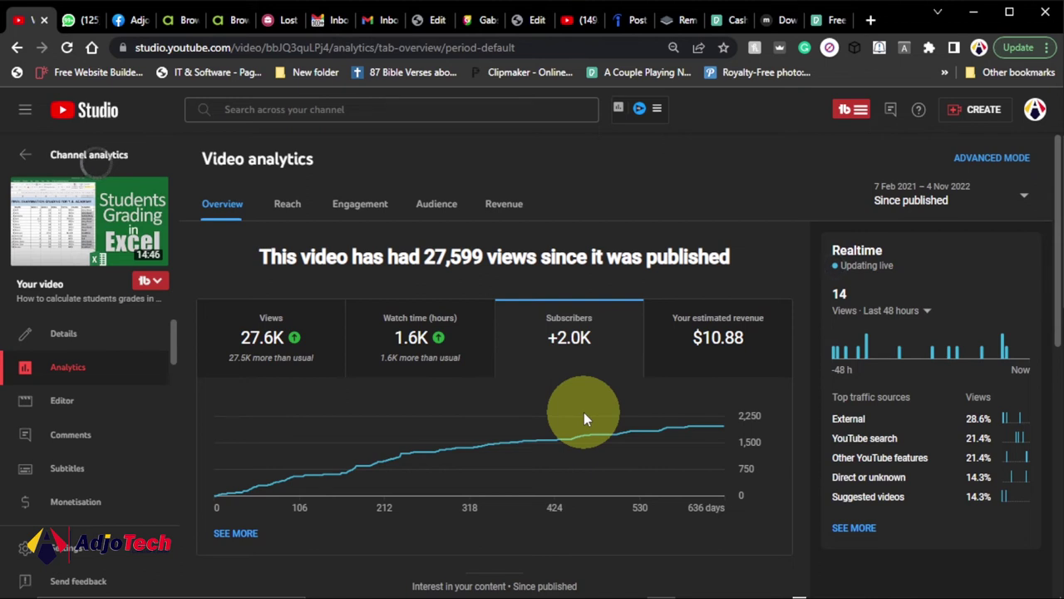
pyautogui.moveTo(550, 342)
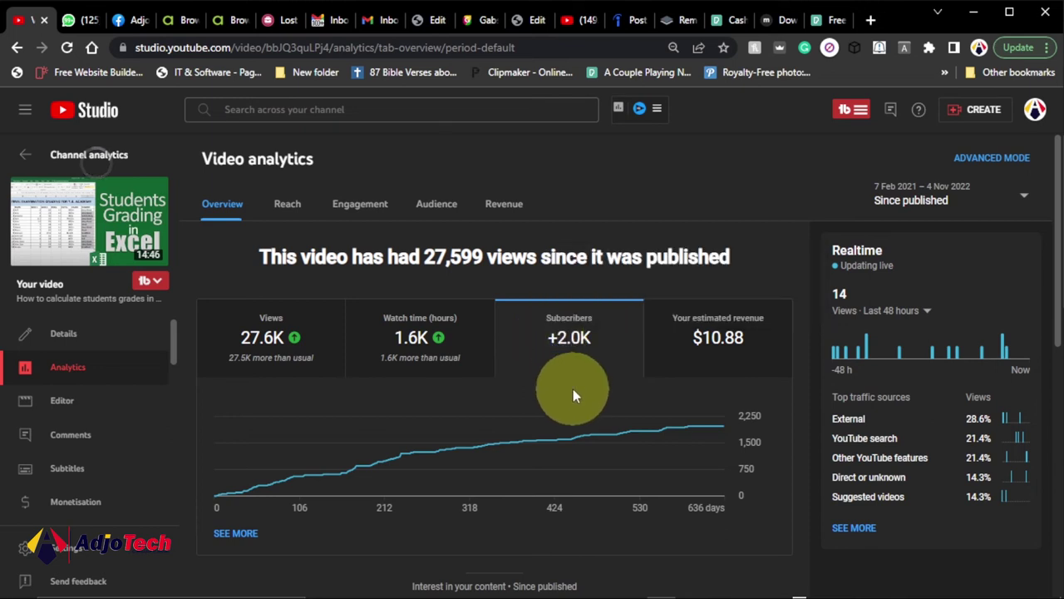
pyautogui.click(749, 582)
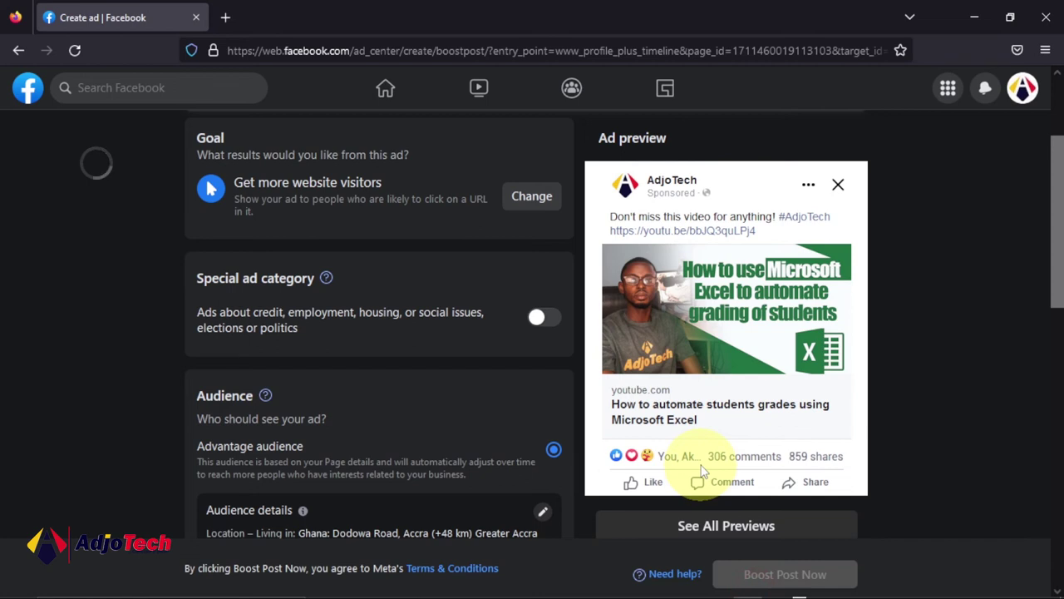
pyautogui.scroll(-2, 703, 465)
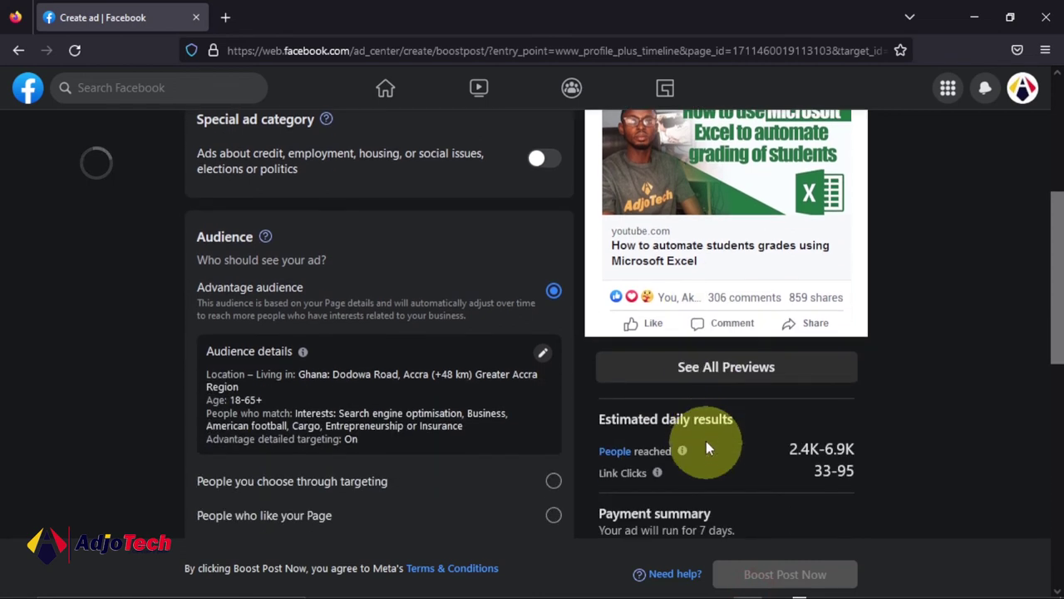
pyautogui.scroll(2, 731, 366)
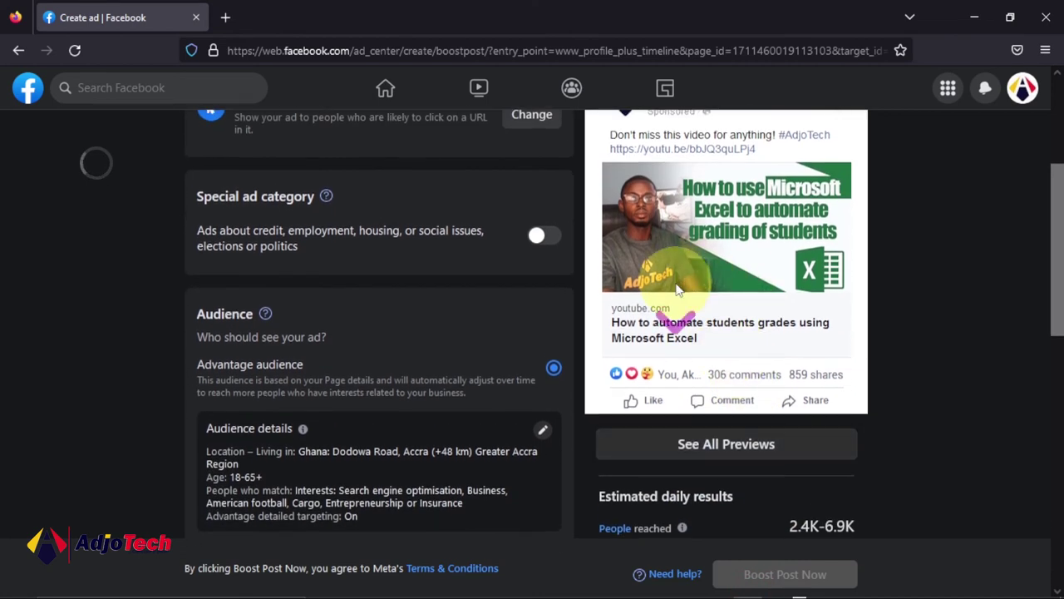
pyautogui.scroll(-4, 757, 420)
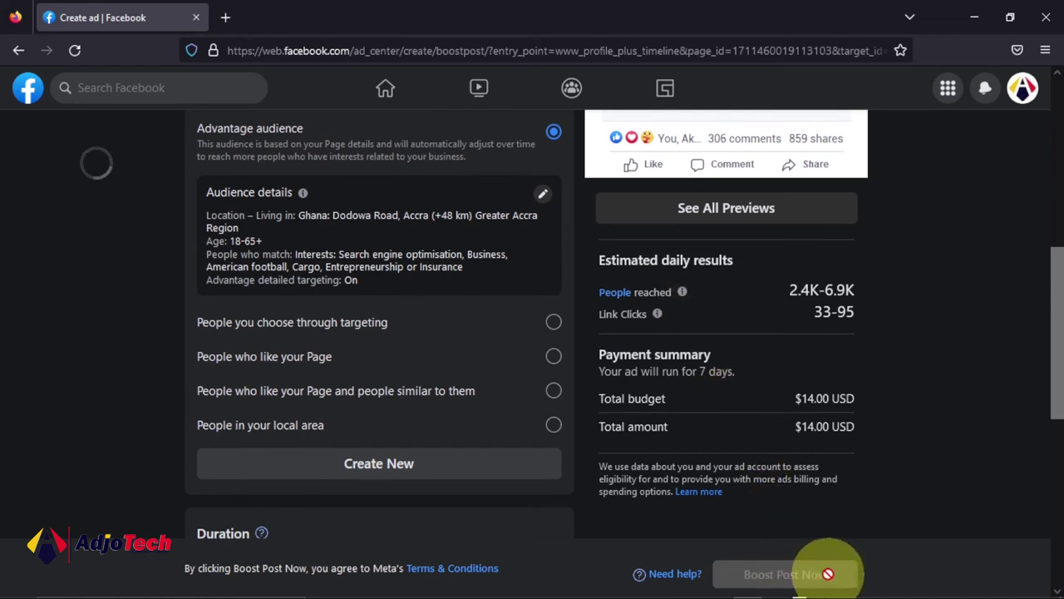
pyautogui.scroll(1, 785, 445)
pyautogui.scroll(2, 785, 443)
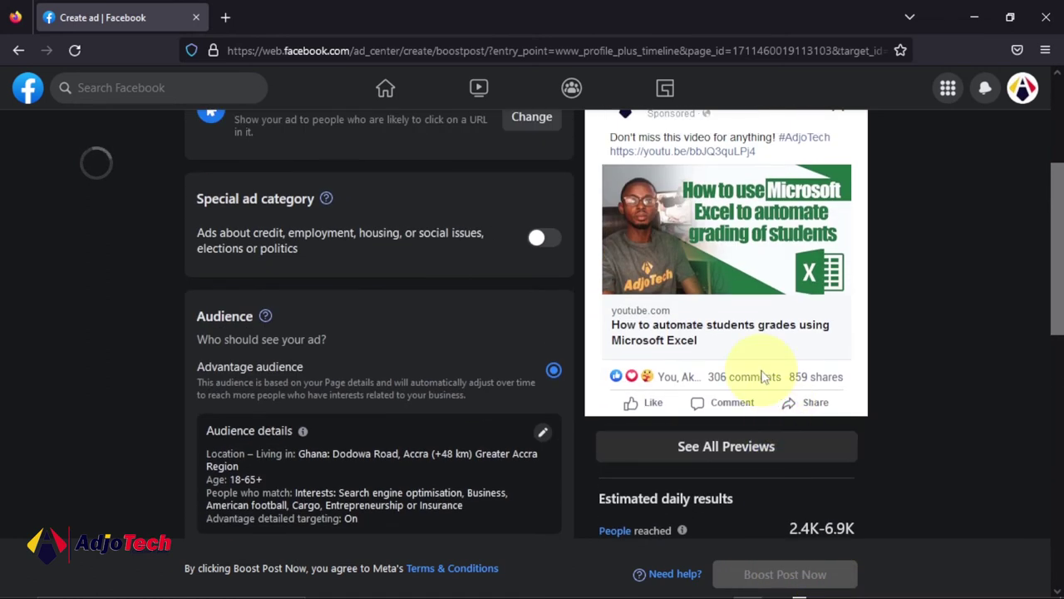
pyautogui.scroll(-2, 764, 372)
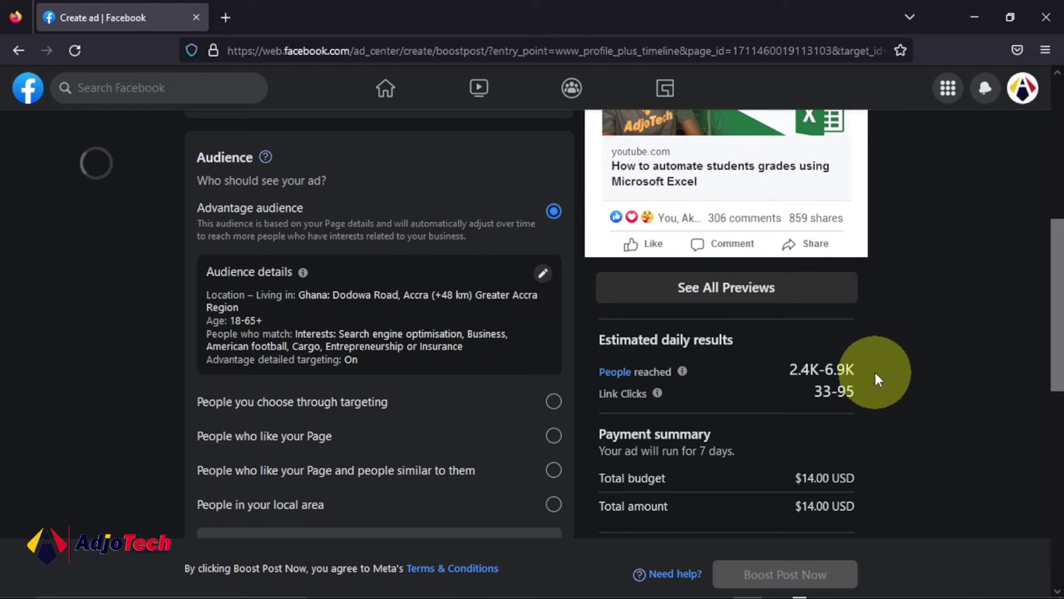
pyautogui.scroll(3, 927, 381)
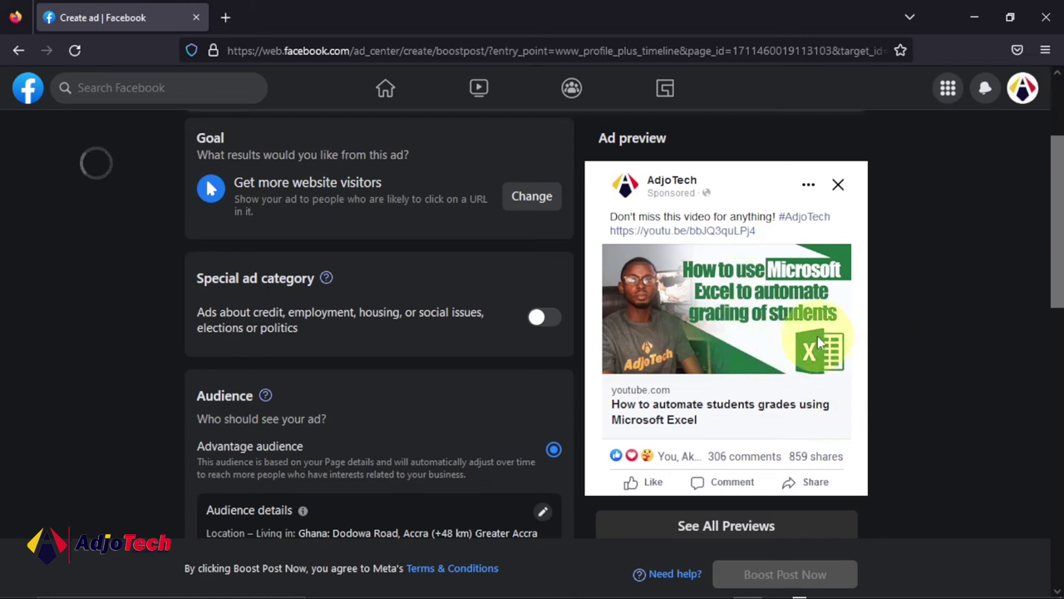
pyautogui.moveTo(781, 592)
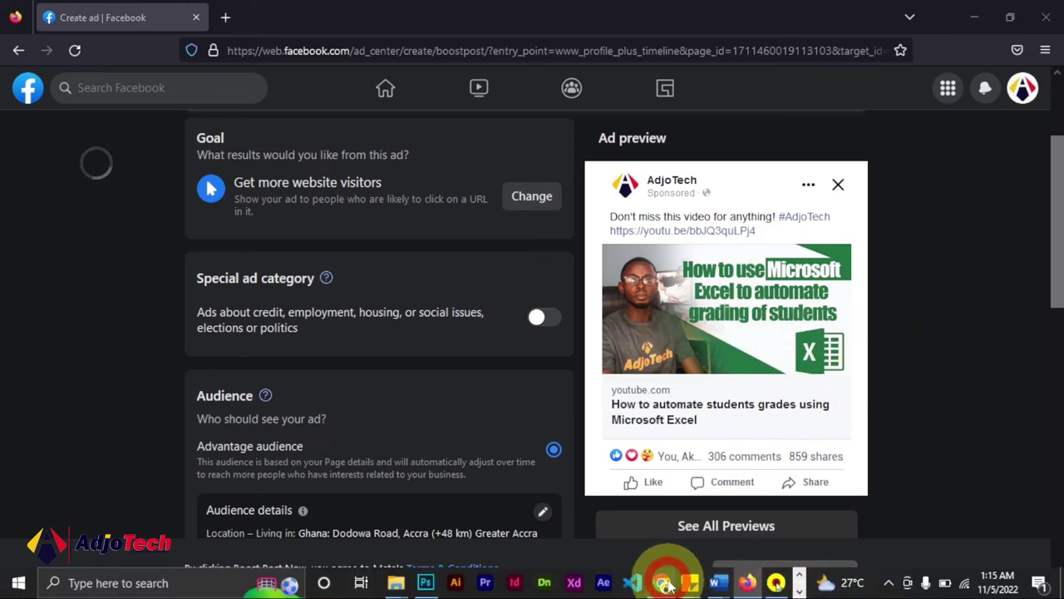
# Bring the YouTube Studio analytics for the Excel grading video (27,599 views) to the front
pyautogui.click(662, 583)
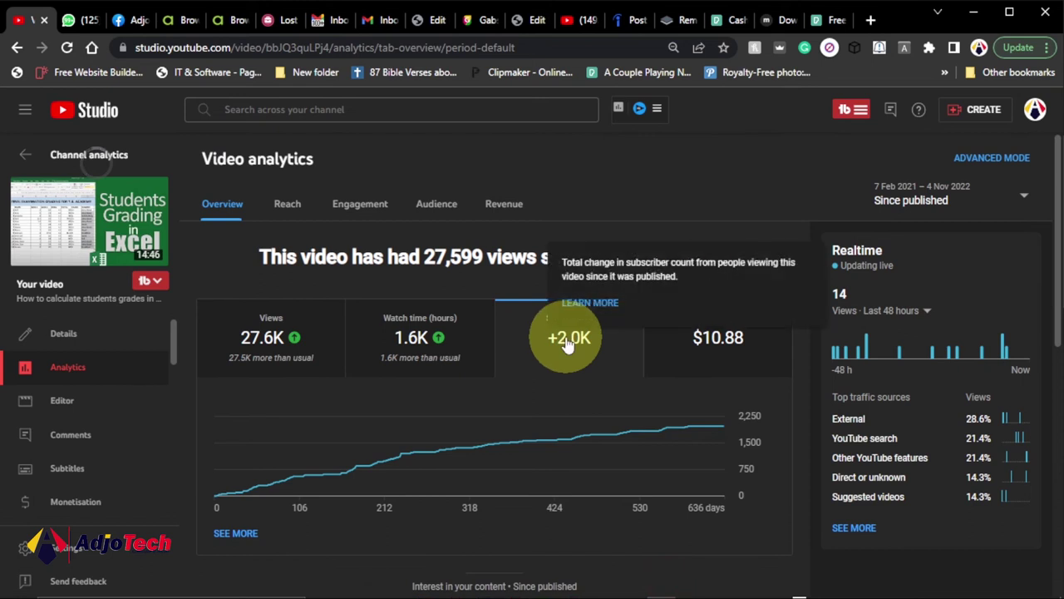
pyautogui.moveTo(724, 429)
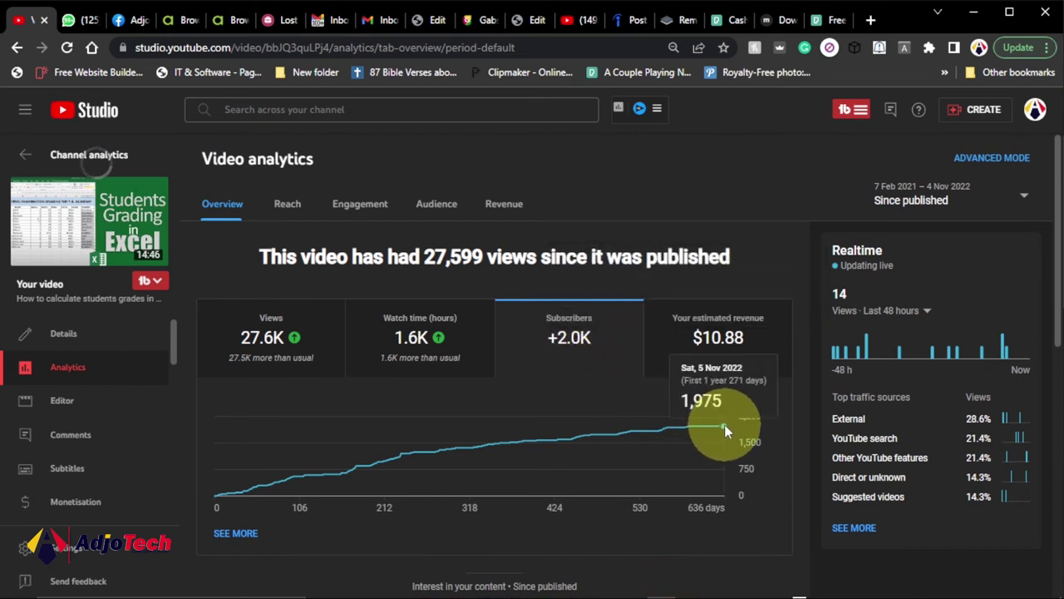
pyautogui.moveTo(569, 350)
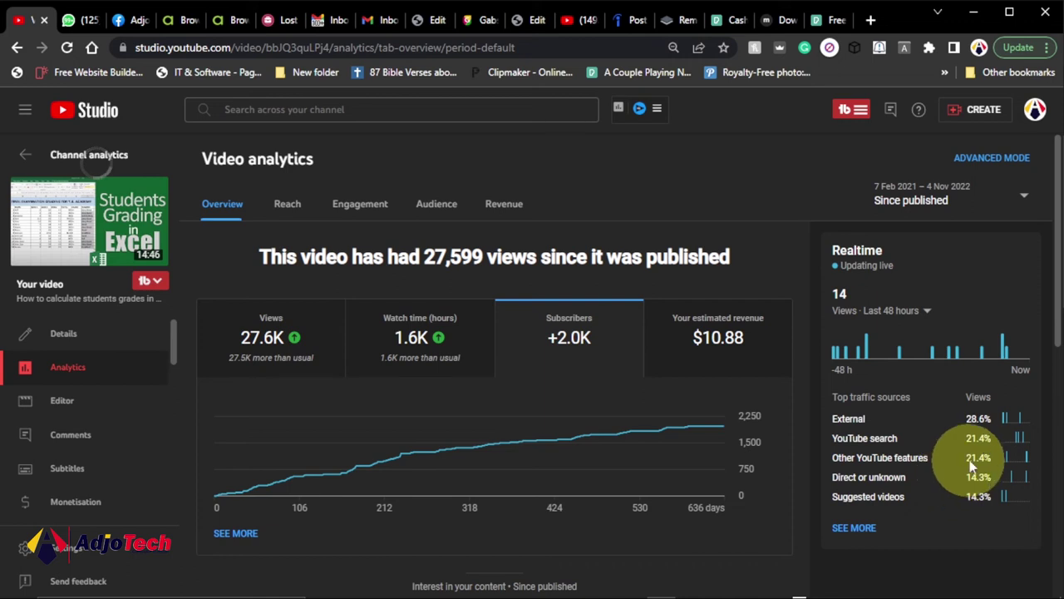
pyautogui.moveTo(797, 589)
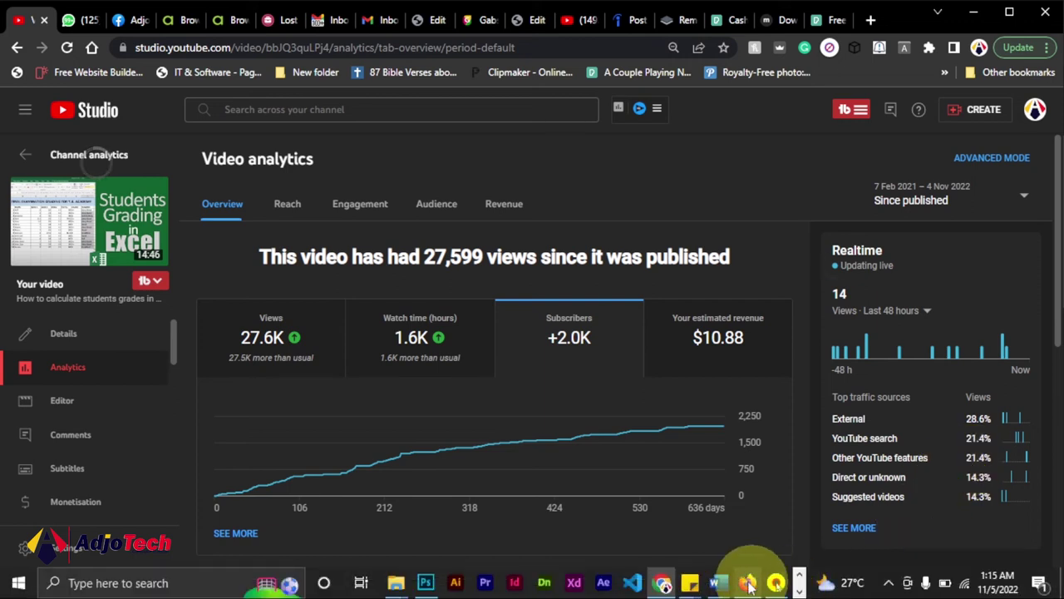
pyautogui.click(748, 588)
pyautogui.scroll(-1, 823, 348)
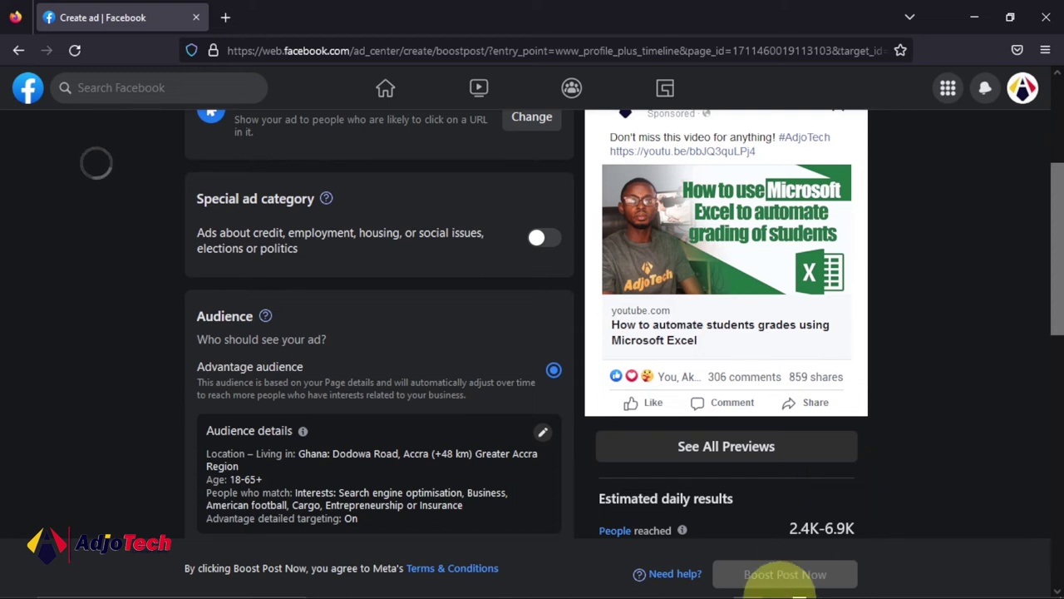
pyautogui.click(663, 590)
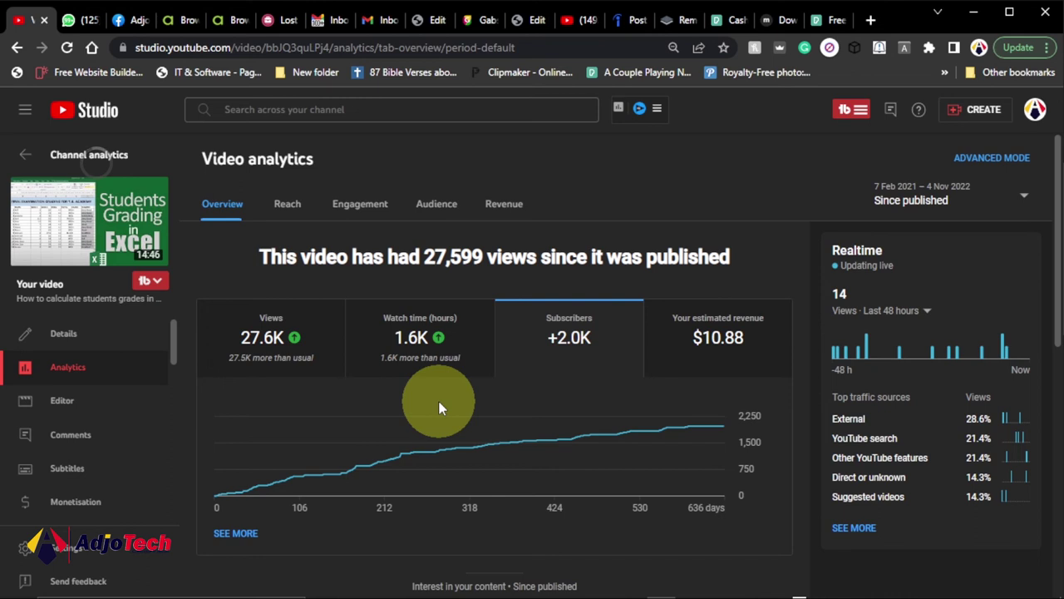
# Open the grading video's Details page and review its title, description, thumbnail and tags
pyautogui.click(68, 333)
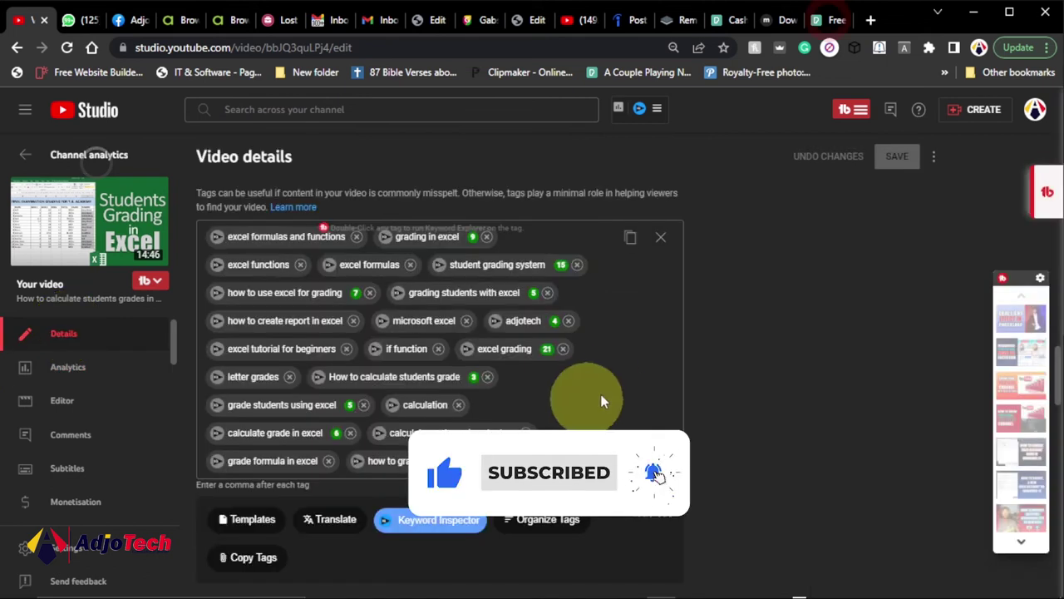
pyautogui.scroll(5, 597, 382)
pyautogui.scroll(15, 586, 374)
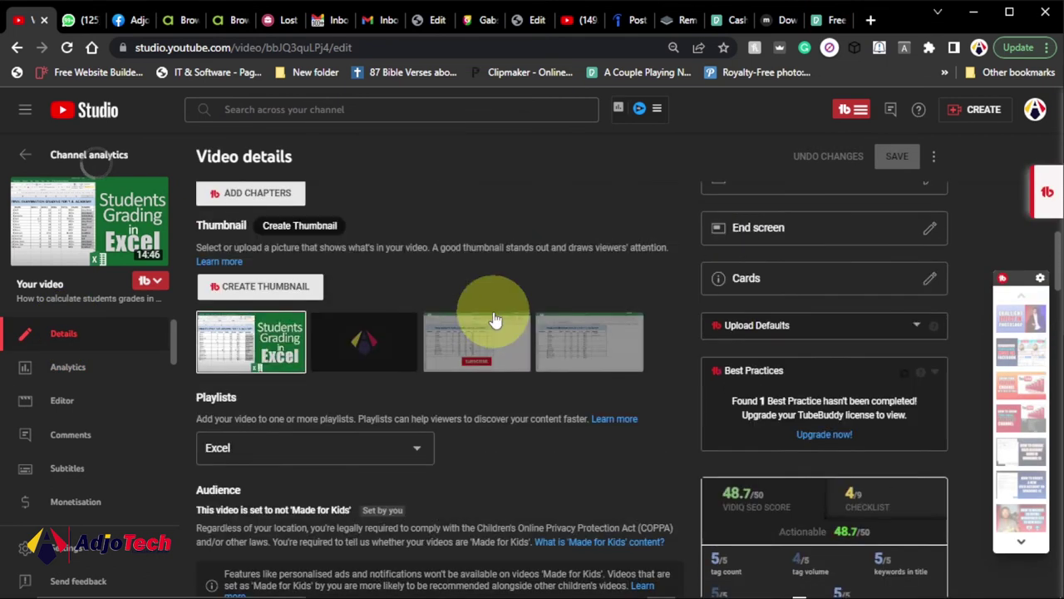
pyautogui.scroll(5, 247, 273)
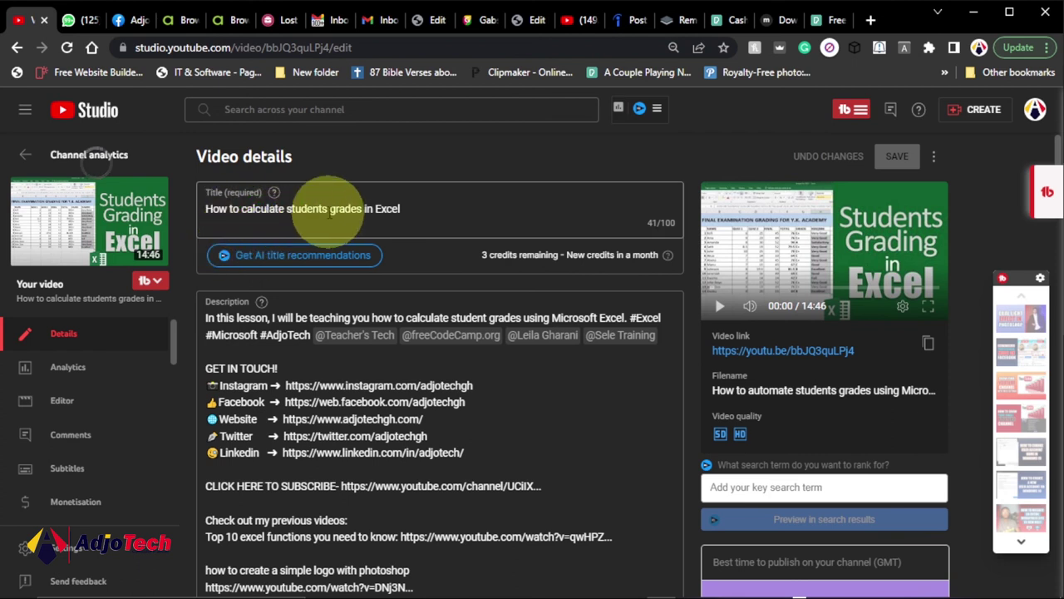
pyautogui.scroll(-1, 512, 323)
pyautogui.scroll(-5, 511, 322)
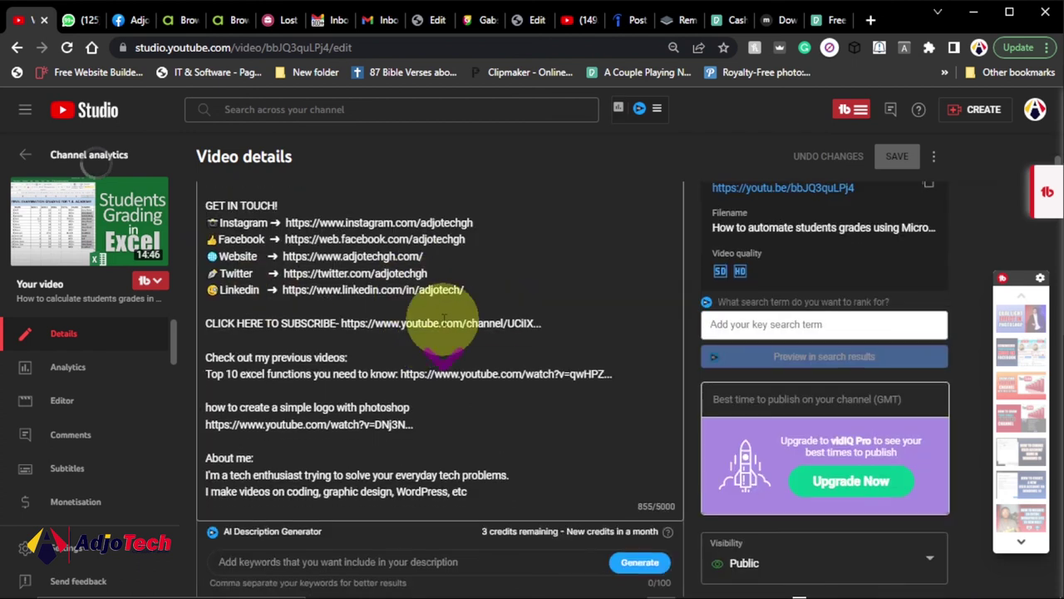
pyautogui.scroll(-4, 516, 326)
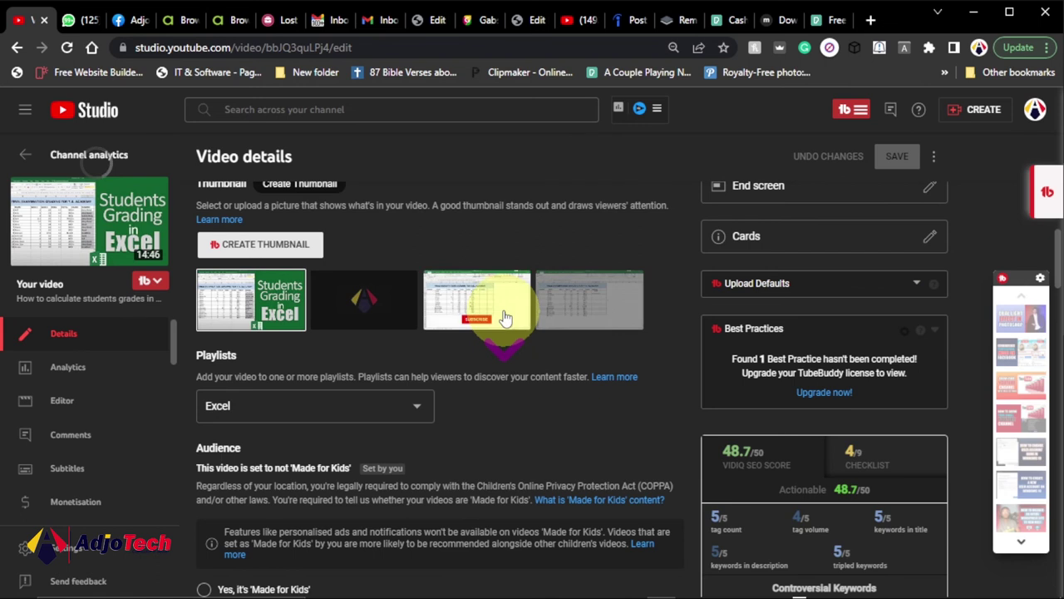
pyautogui.scroll(-5, 511, 387)
pyautogui.scroll(-5, 521, 389)
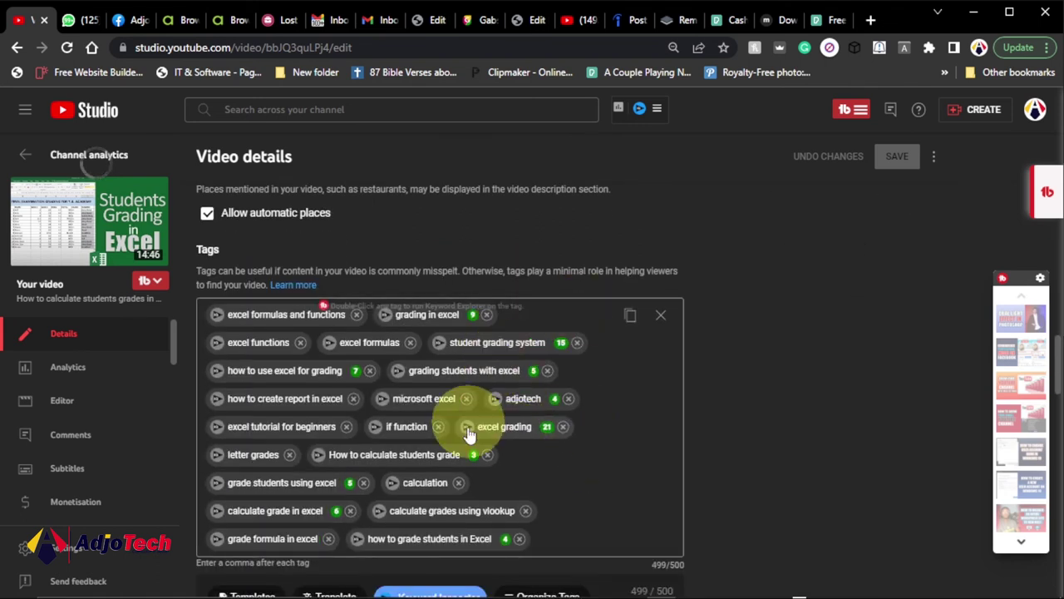
pyautogui.click(261, 370)
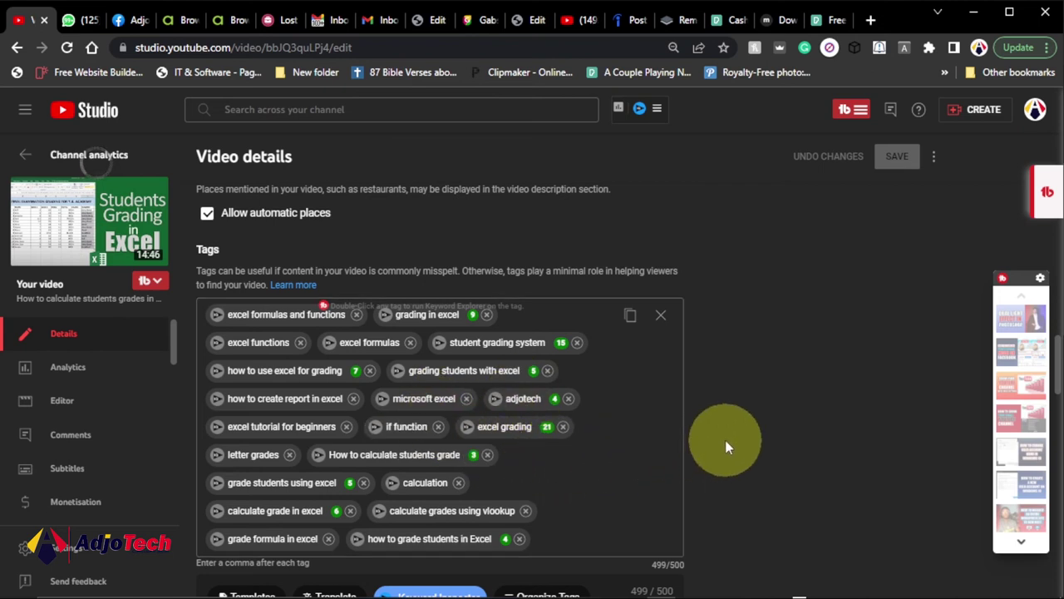
pyautogui.scroll(15, 725, 446)
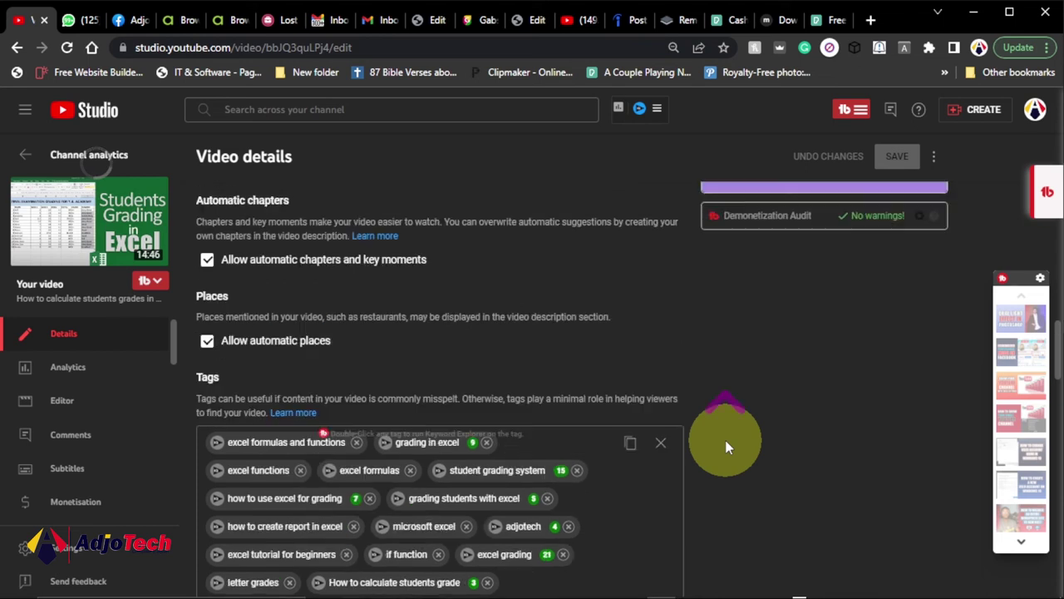
pyautogui.scroll(10, 676, 429)
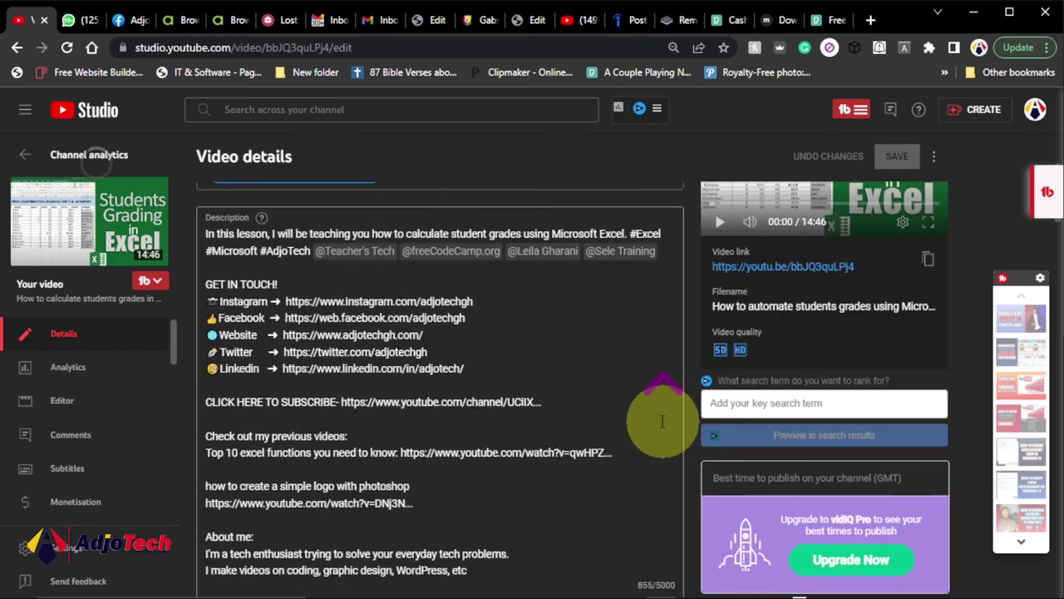
pyautogui.moveTo(879, 582)
pyautogui.click(748, 583)
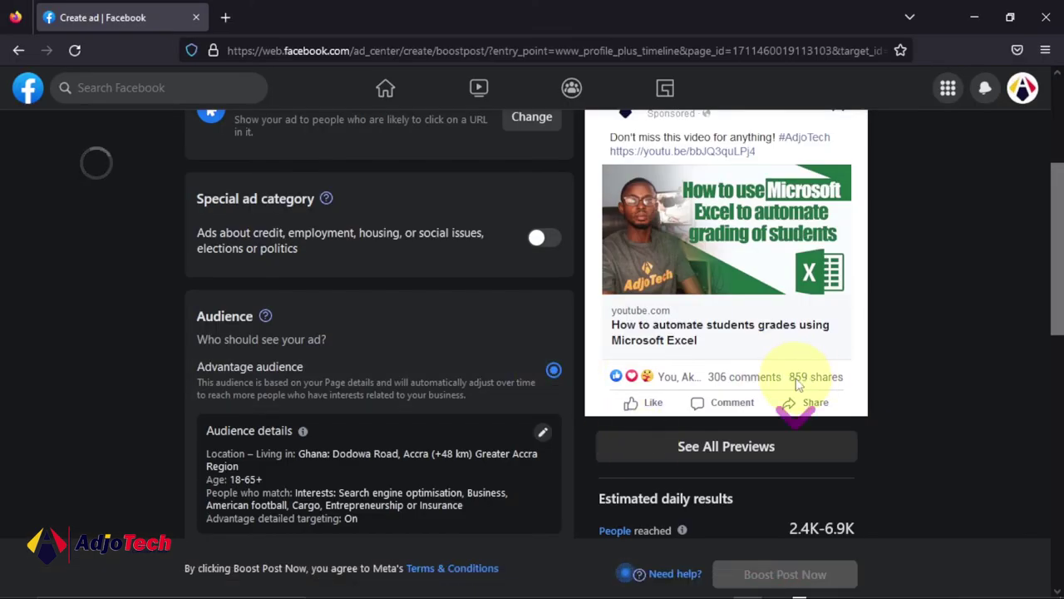
pyautogui.scroll(-2, 796, 377)
pyautogui.scroll(5, 657, 399)
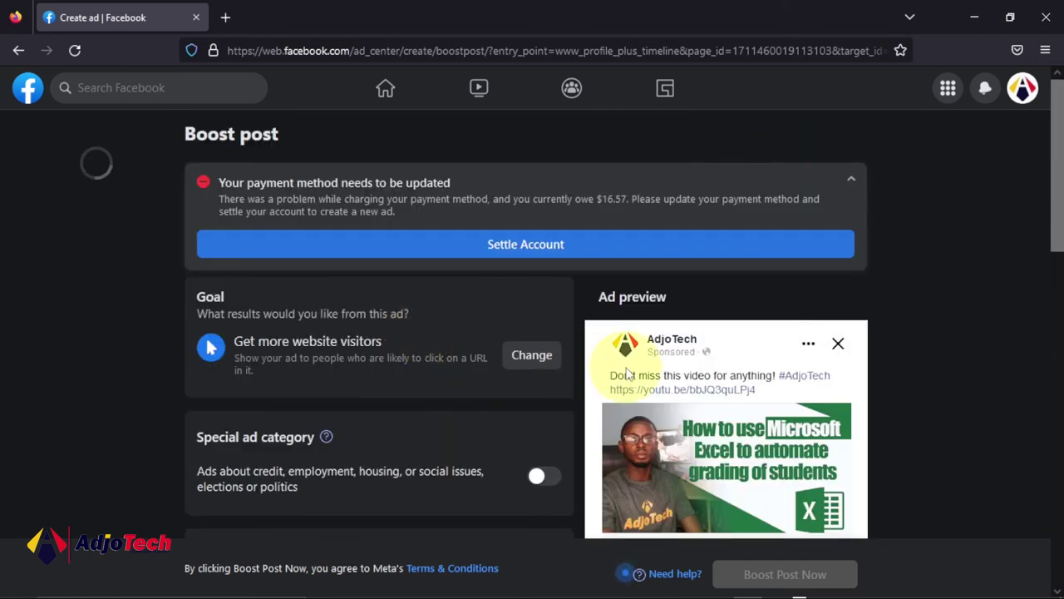
pyautogui.scroll(-4, 629, 570)
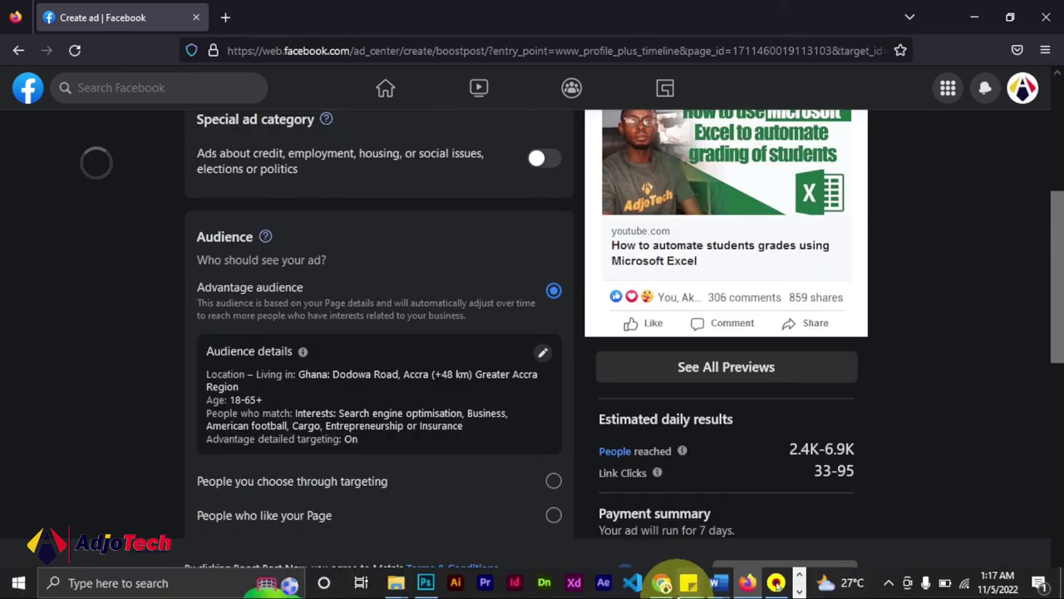
pyautogui.click(662, 582)
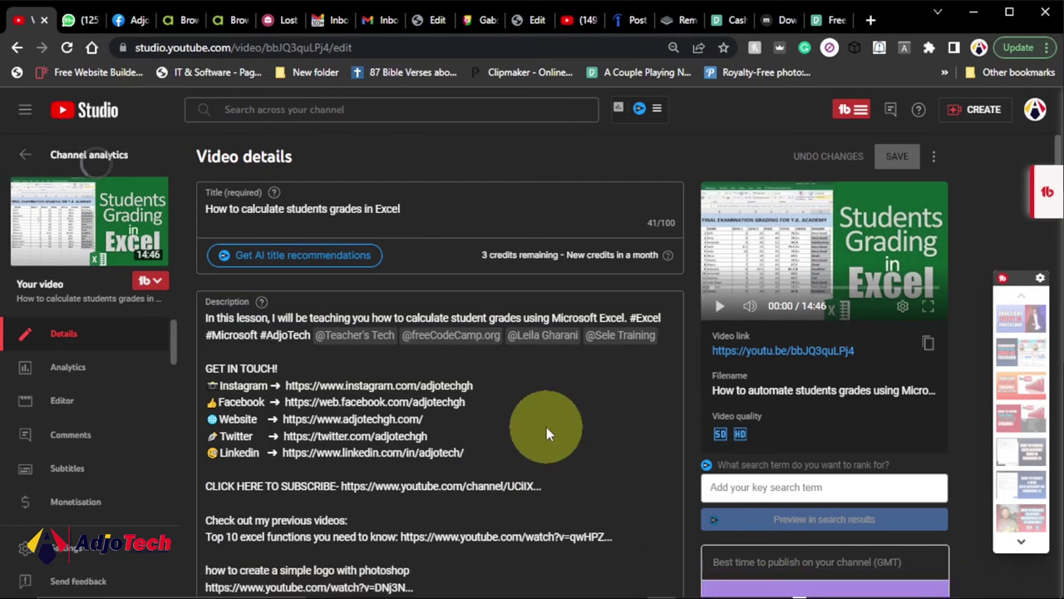
# Go back from the video to the channel analytics overview for the last 28 days
pyautogui.click(25, 159)
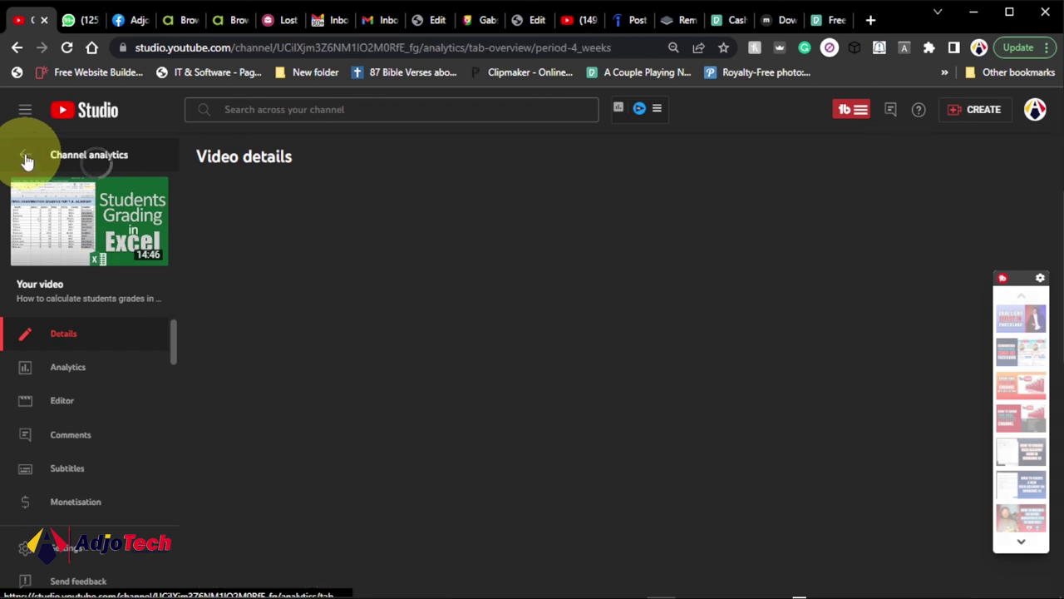